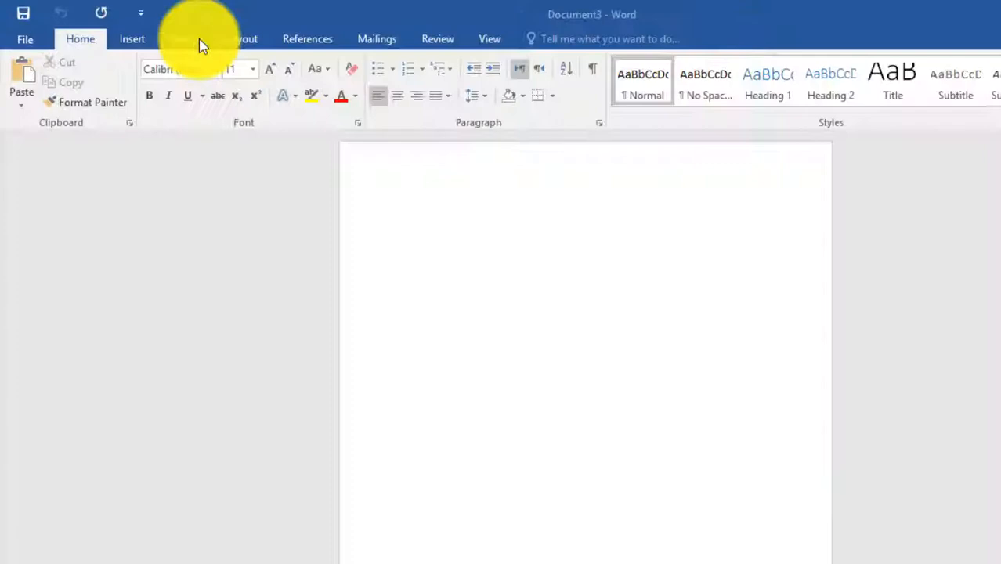
# Step: Set the page size to A4 and the orientation to landscape
pyautogui.click(255, 45)
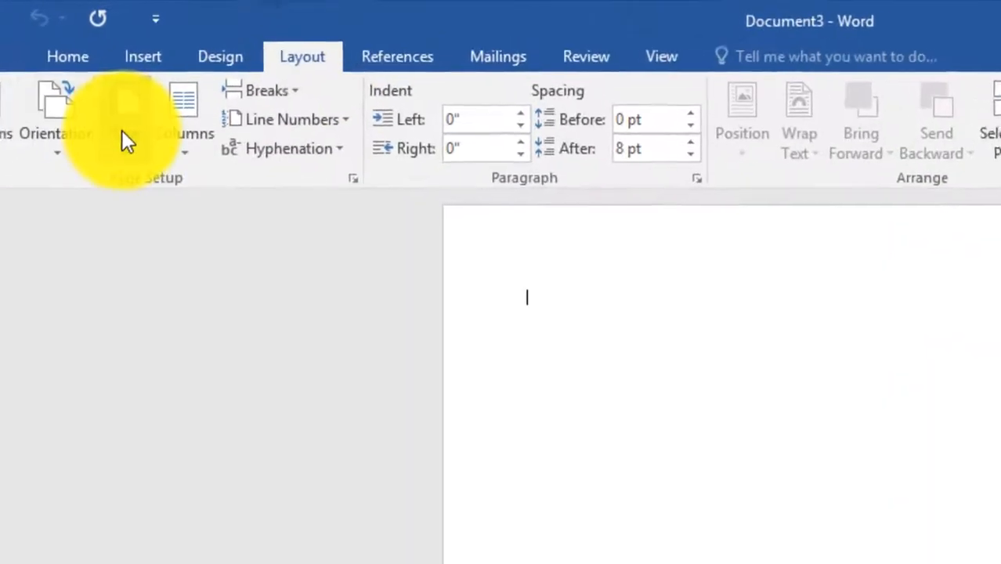
pyautogui.click(122, 130)
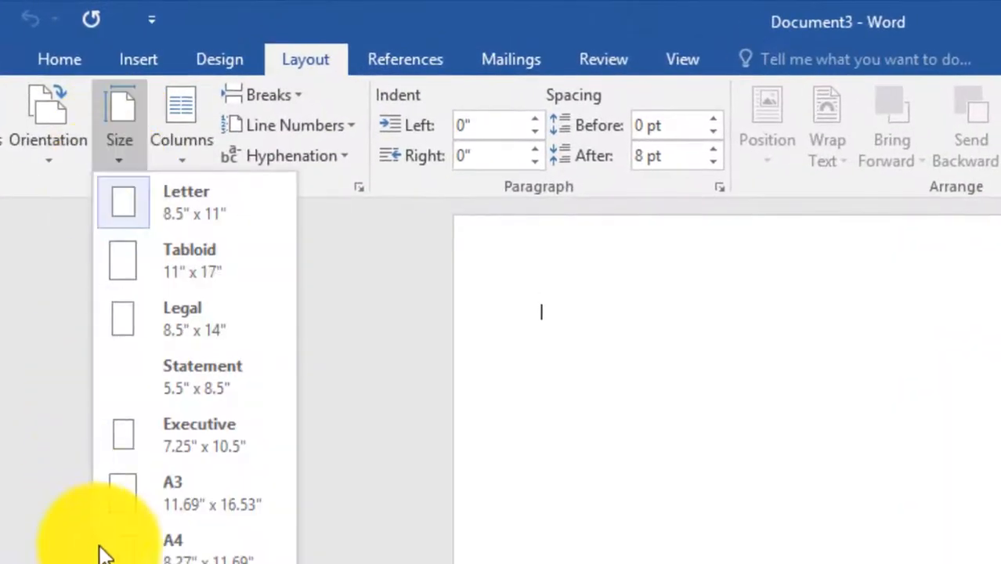
pyautogui.click(228, 525)
pyautogui.click(59, 130)
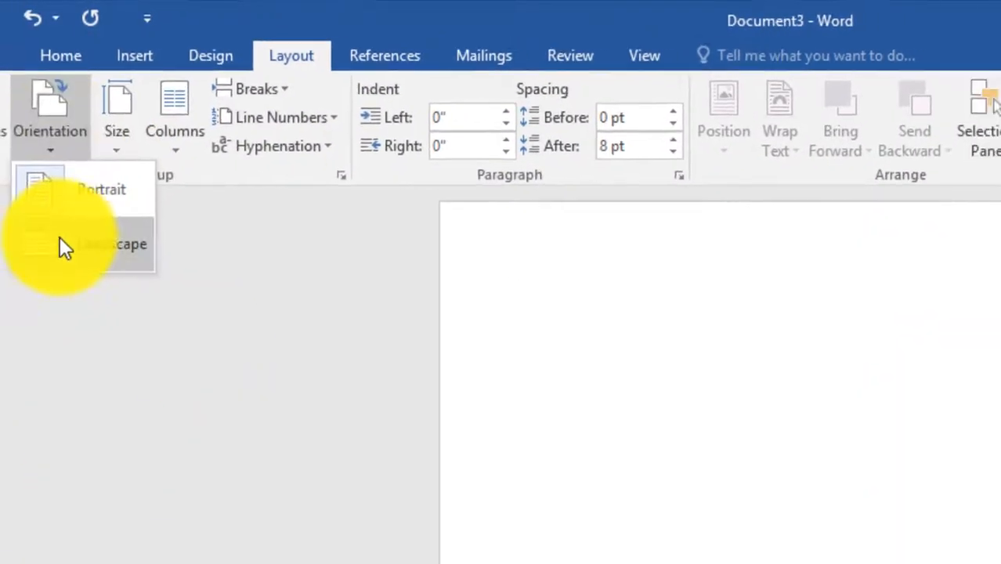
pyautogui.click(59, 238)
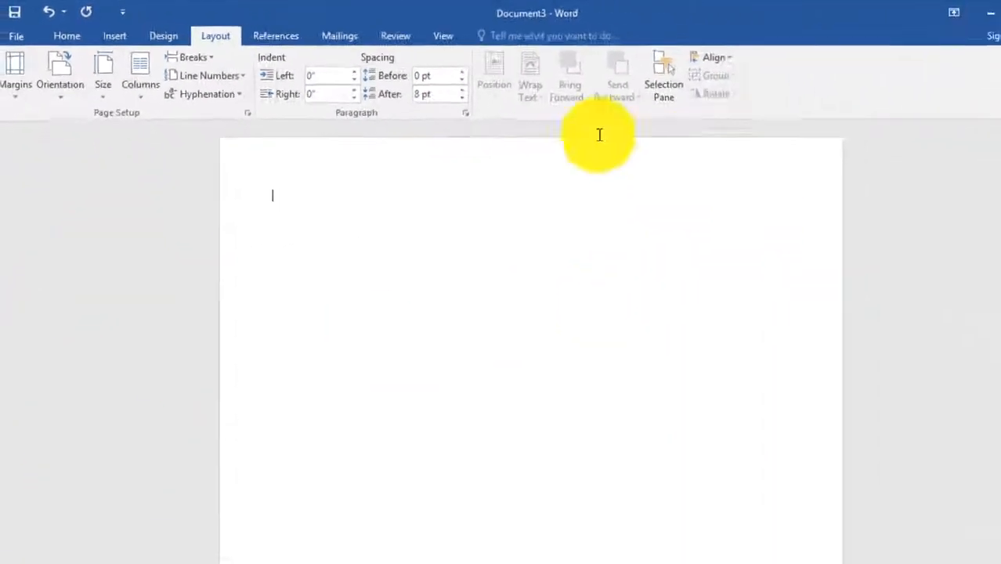
# Step: Draw a rectangle covering the whole page and stretch its edges to about 8.31" high by 11.87" wide
pyautogui.click(135, 56)
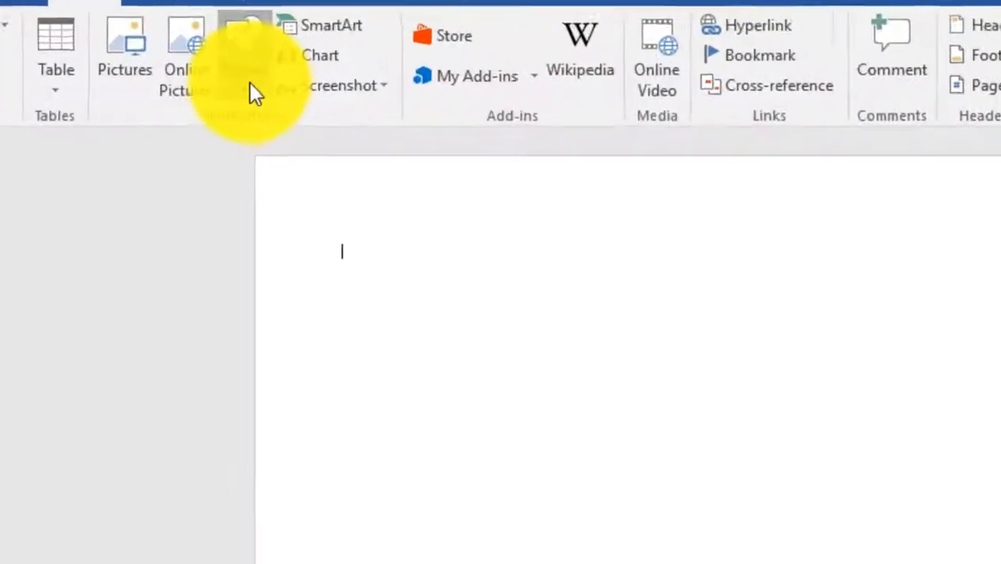
pyautogui.click(250, 83)
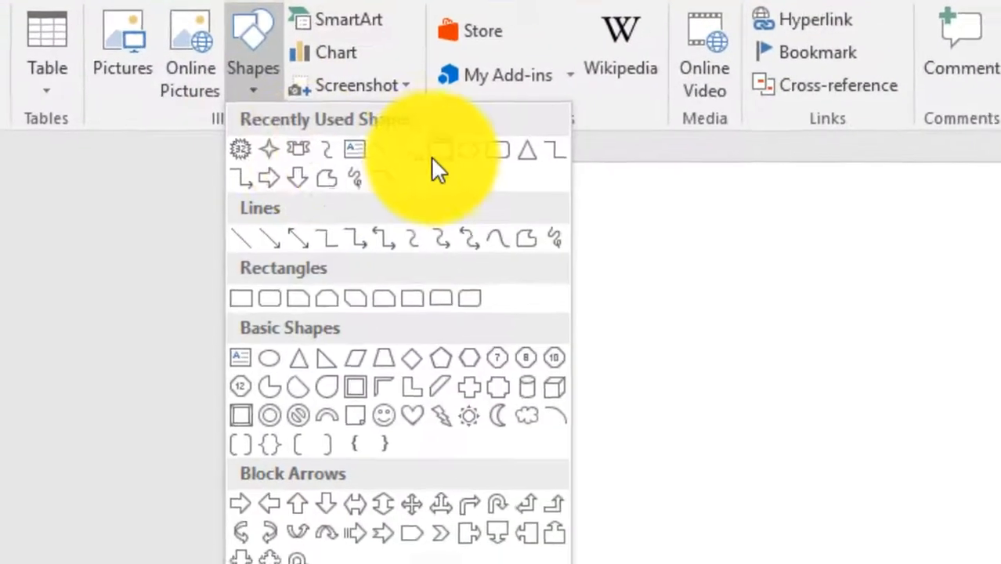
pyautogui.click(414, 163)
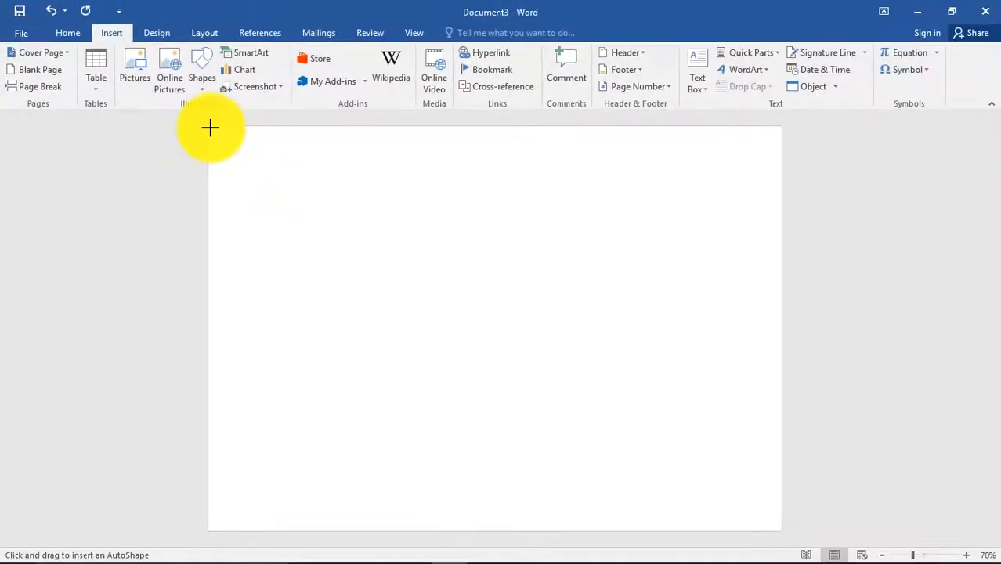
pyautogui.moveTo(210, 128); pyautogui.dragTo(782, 530)
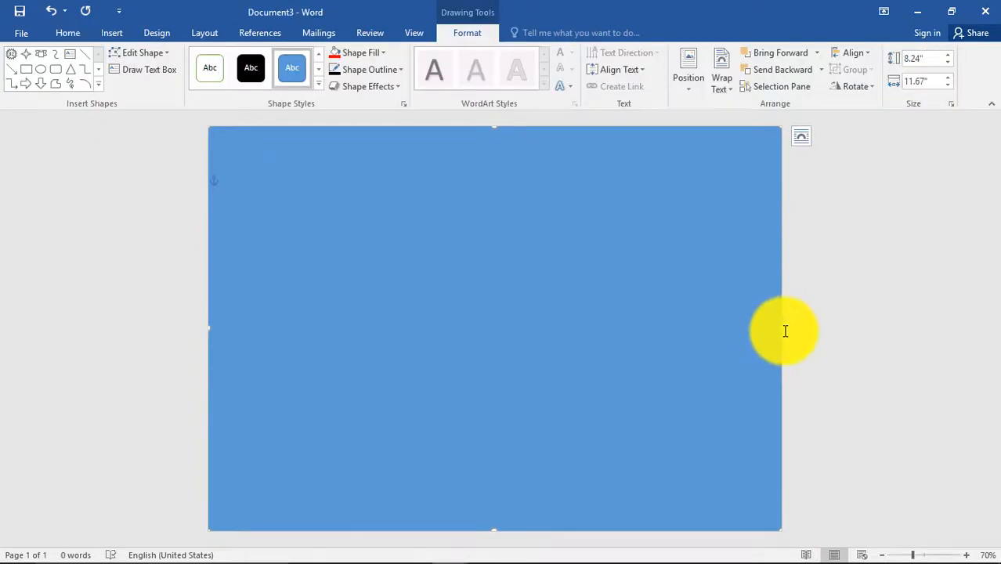
pyautogui.moveTo(791, 330); pyautogui.dragTo(792, 330)
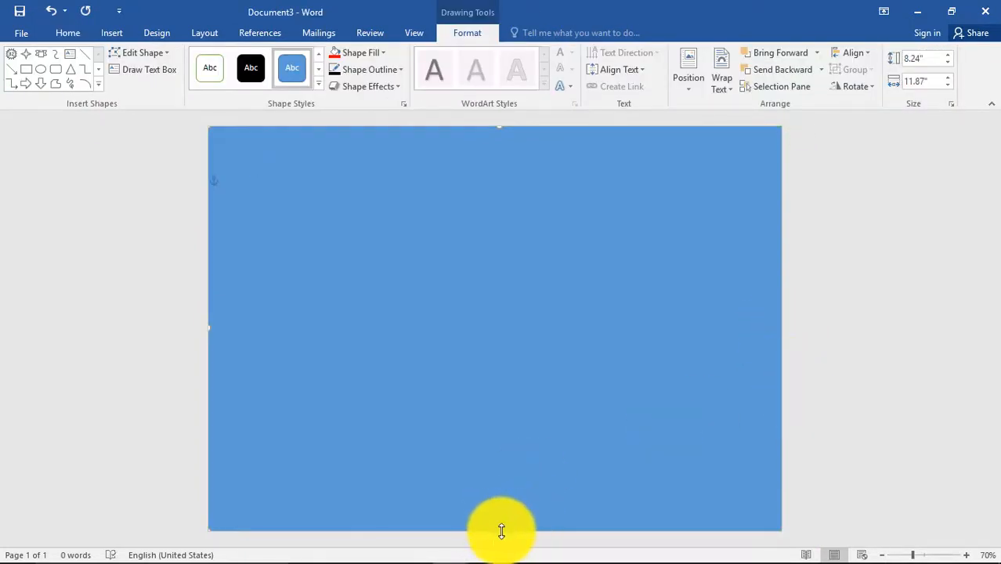
pyautogui.moveTo(501, 532); pyautogui.dragTo(501, 538)
pyautogui.moveTo(499, 127); pyautogui.dragTo(499, 130)
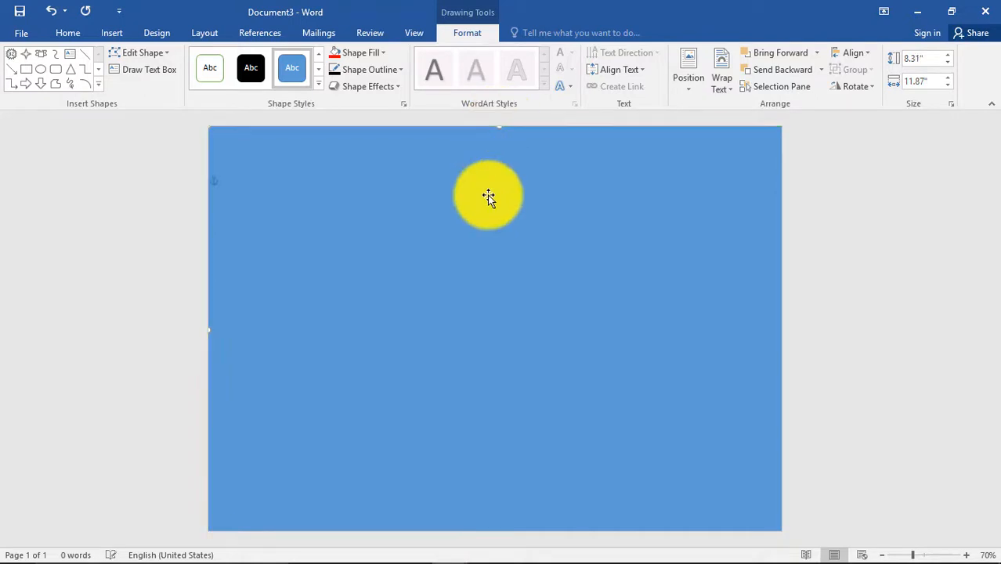
# Step: Fill the page-sized rectangle with a linear gold preset gradient and move its middle gradient stop to 58%
pyautogui.click(368, 69)
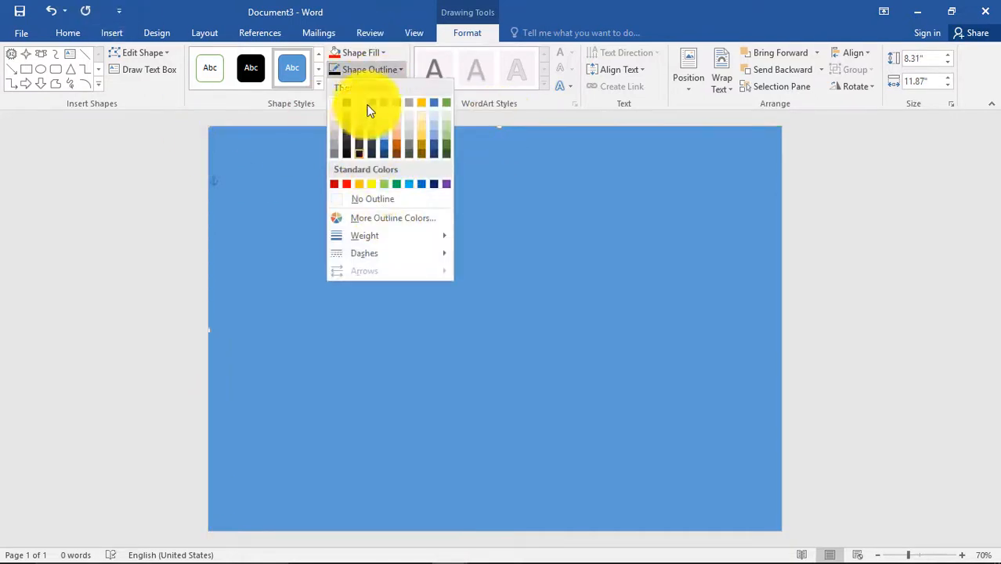
pyautogui.click(358, 52)
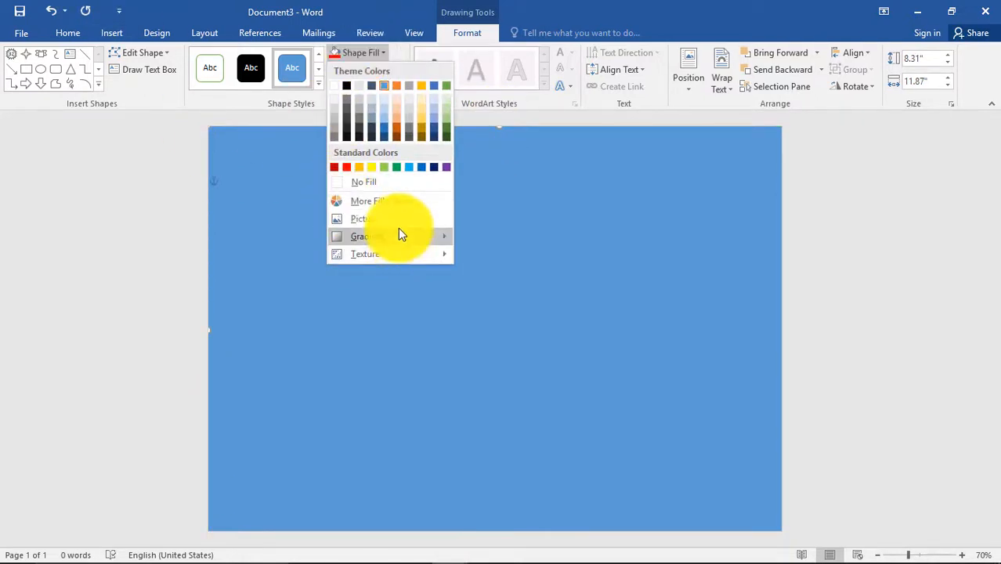
pyautogui.moveTo(402, 236)
pyautogui.click(556, 513)
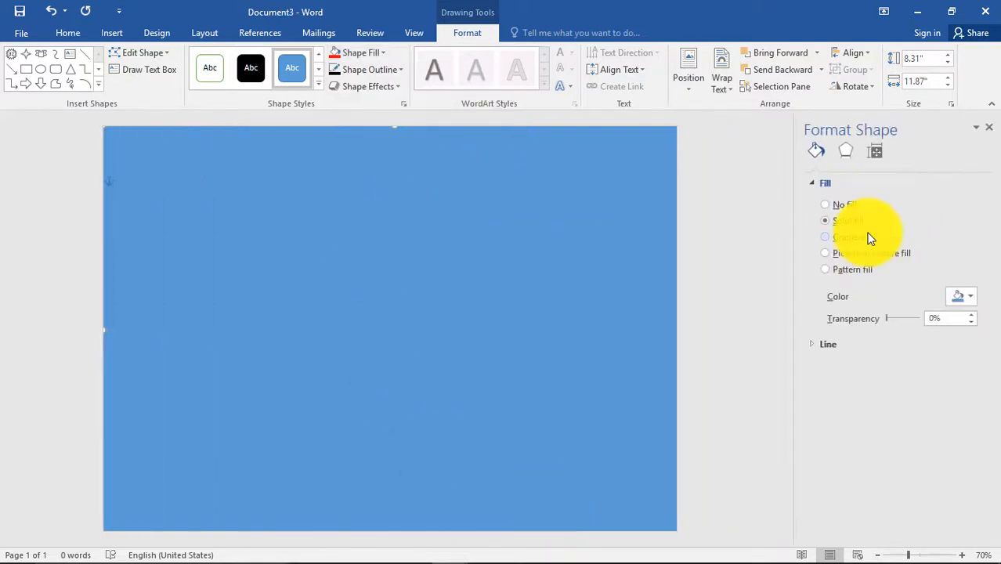
pyautogui.click(862, 237)
pyautogui.click(973, 304)
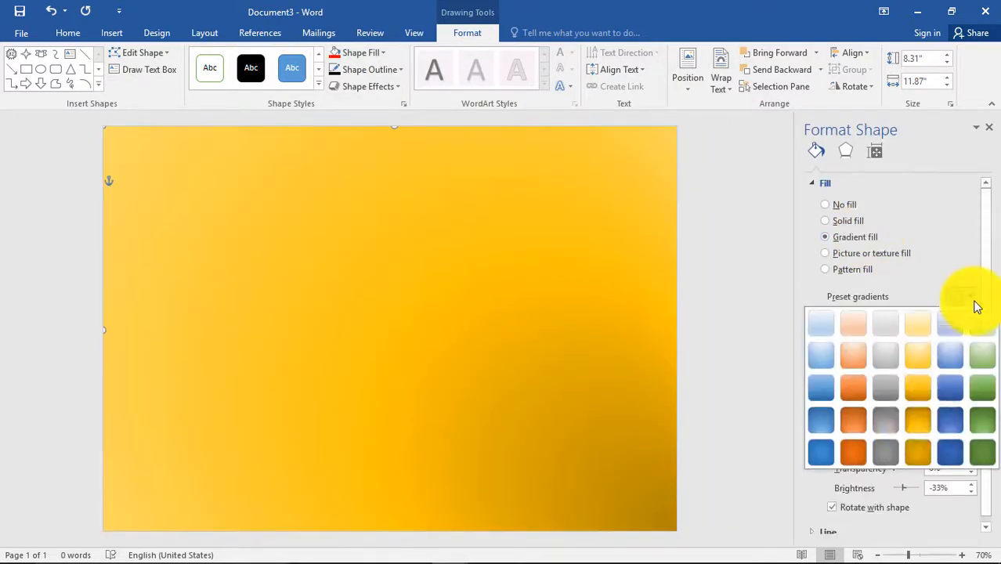
pyautogui.click(917, 402)
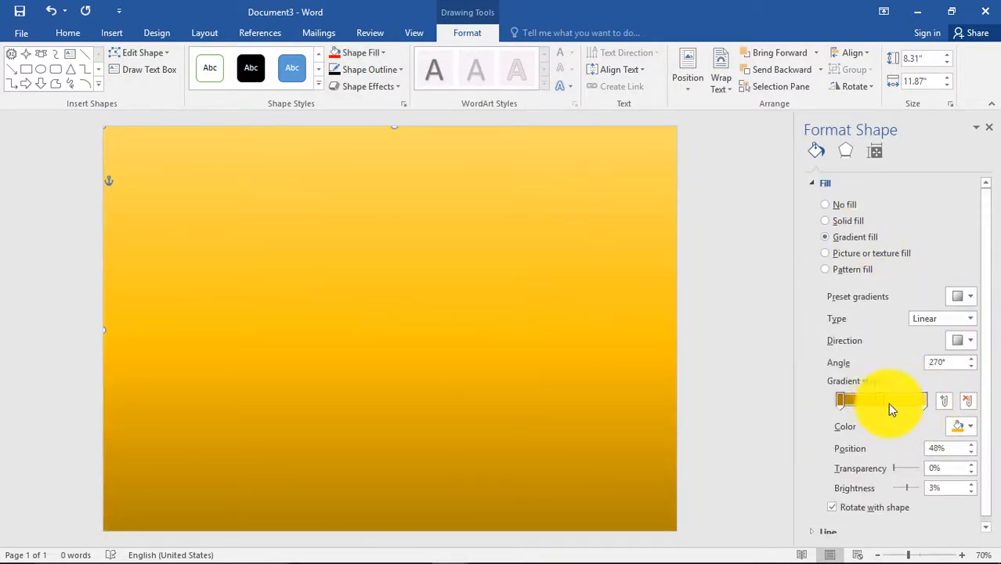
pyautogui.moveTo(891, 408); pyautogui.dragTo(893, 408)
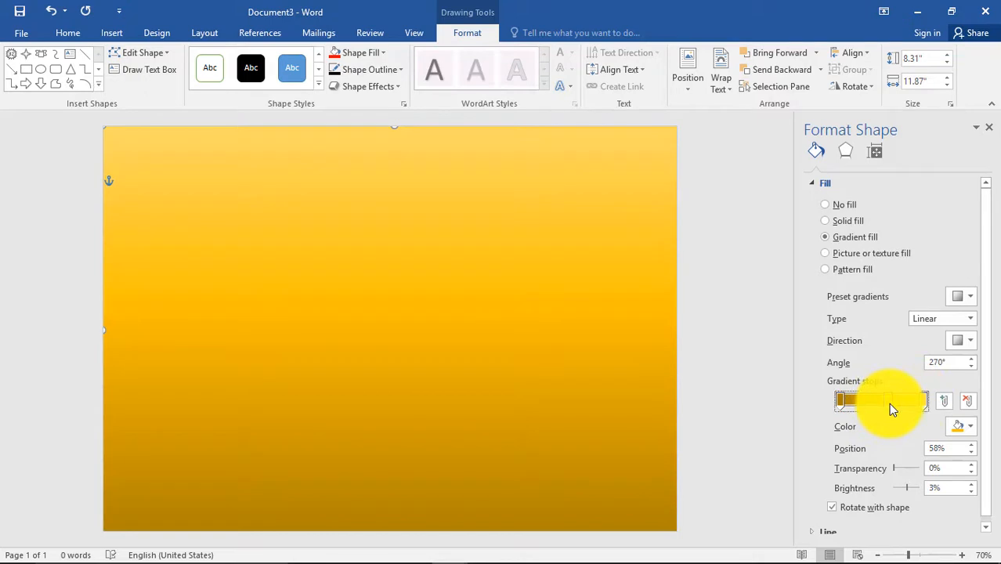
pyautogui.click(987, 132)
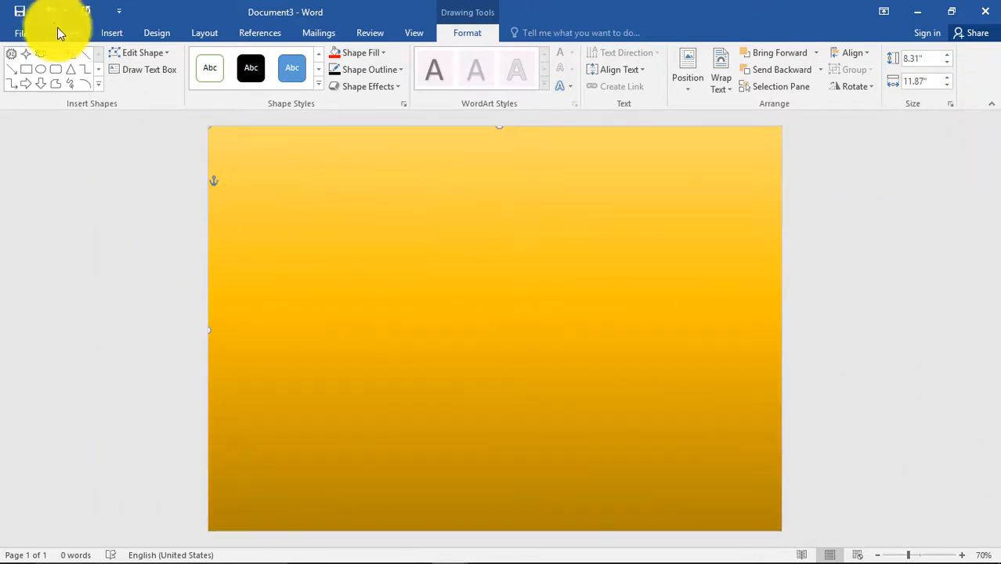
# Step: Draw a second rectangle, about 4.48" high by 4.24" wide, filling the lower-right corner of the page
pyautogui.click(26, 69)
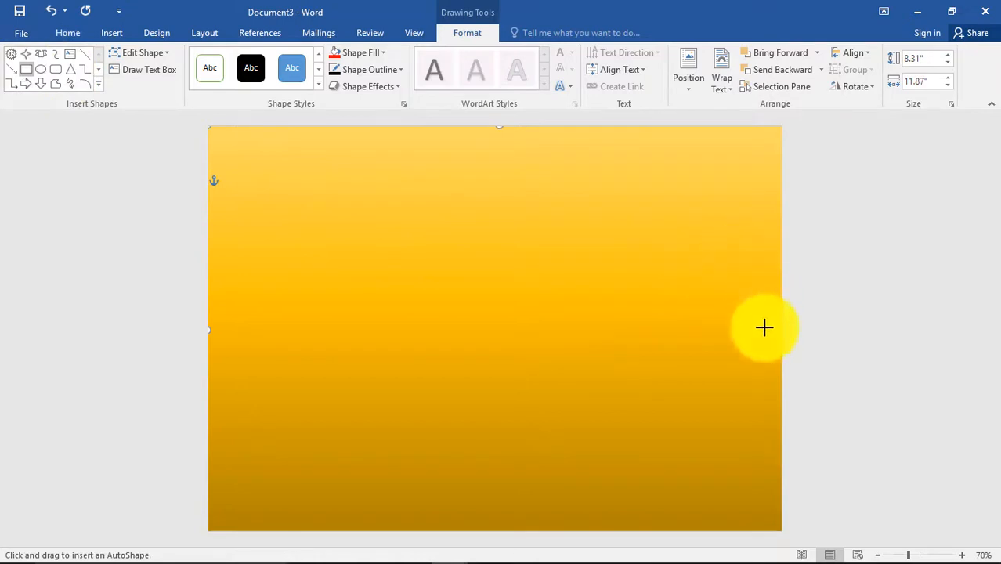
pyautogui.moveTo(779, 347); pyautogui.dragTo(609, 530)
pyautogui.moveTo(693, 350); pyautogui.dragTo(694, 314)
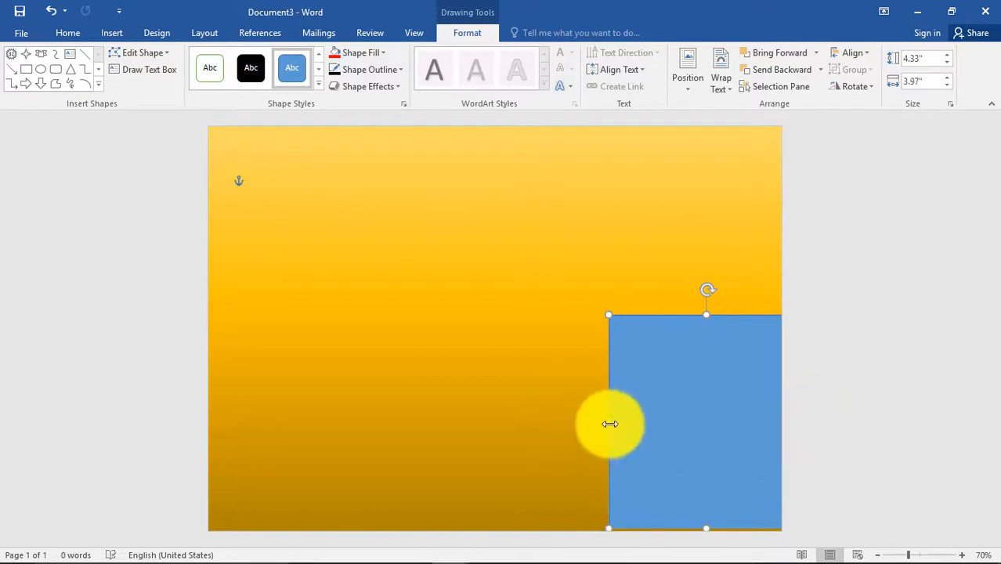
pyautogui.moveTo(609, 420); pyautogui.dragTo(596, 427)
pyautogui.moveTo(701, 525); pyautogui.dragTo(695, 532)
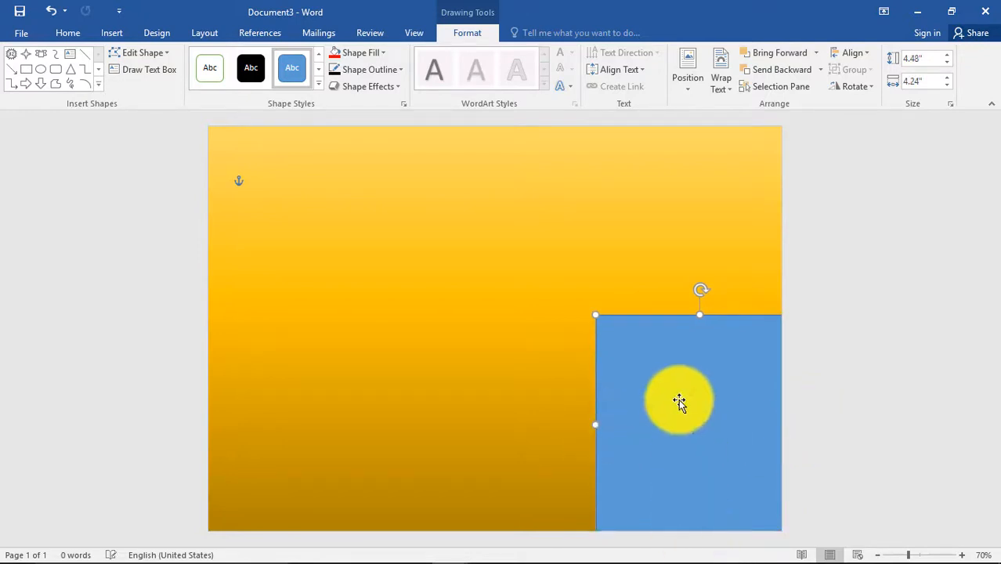
# Step: Edit the corner rectangle's points and delete its upper-left point to turn it into a triangle
pyautogui.rightClick(679, 403)
pyautogui.click(718, 229)
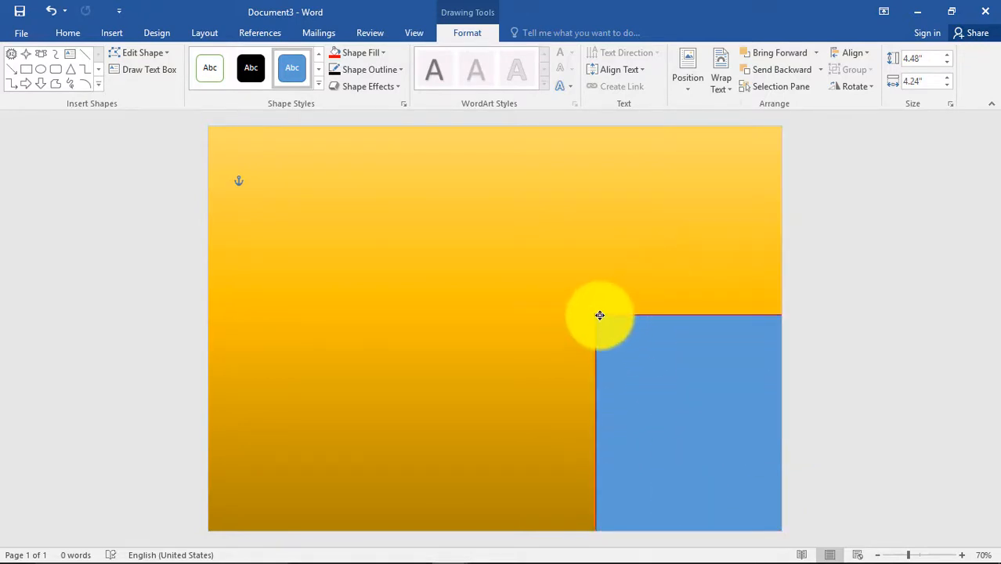
pyautogui.rightClick(599, 315)
pyautogui.click(631, 343)
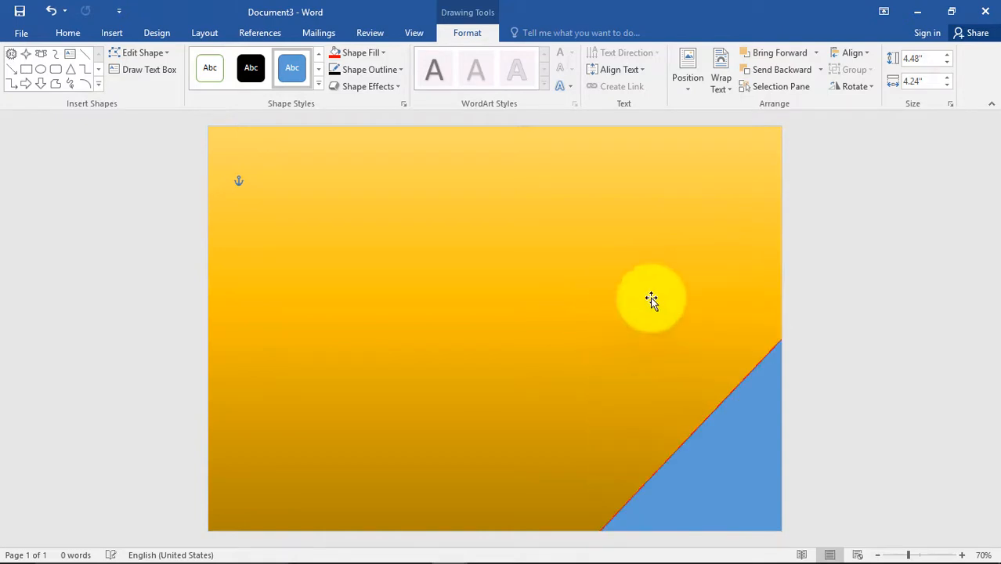
# Step: Try to bend the triangle's diagonal edge into a curve through its edit points
pyautogui.rightClick(700, 432)
pyautogui.click(737, 257)
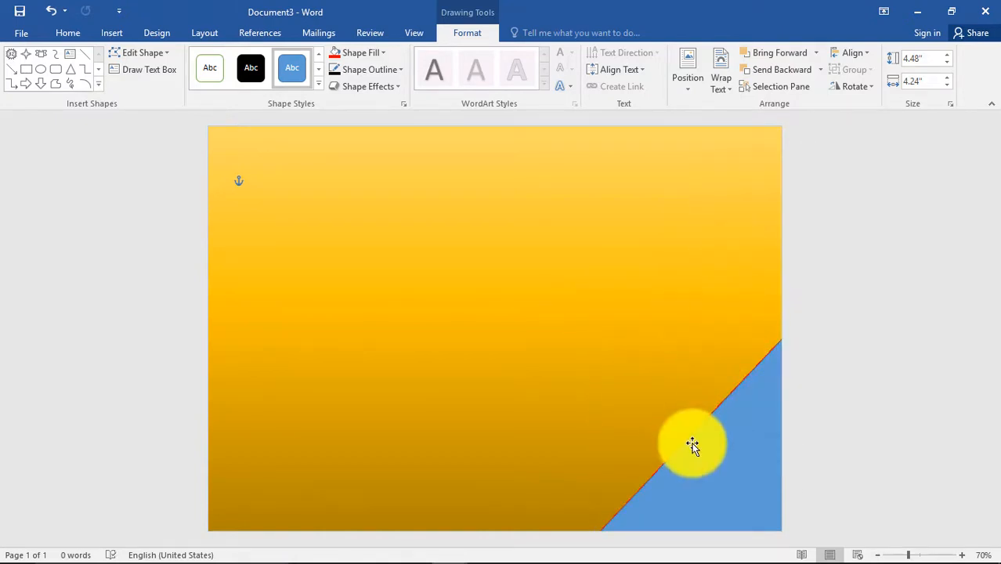
pyautogui.rightClick(695, 429)
pyautogui.click(722, 456)
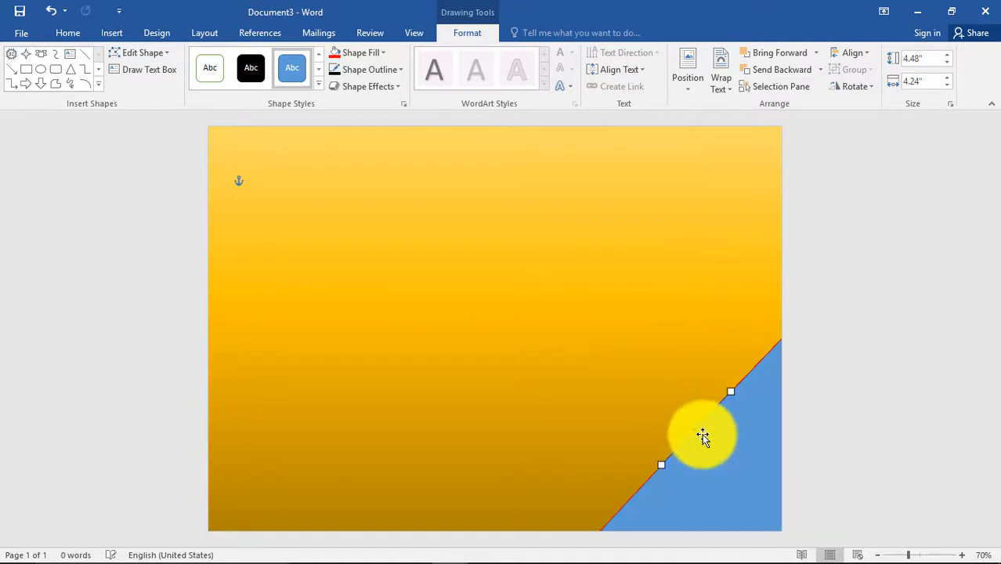
pyautogui.click(655, 466)
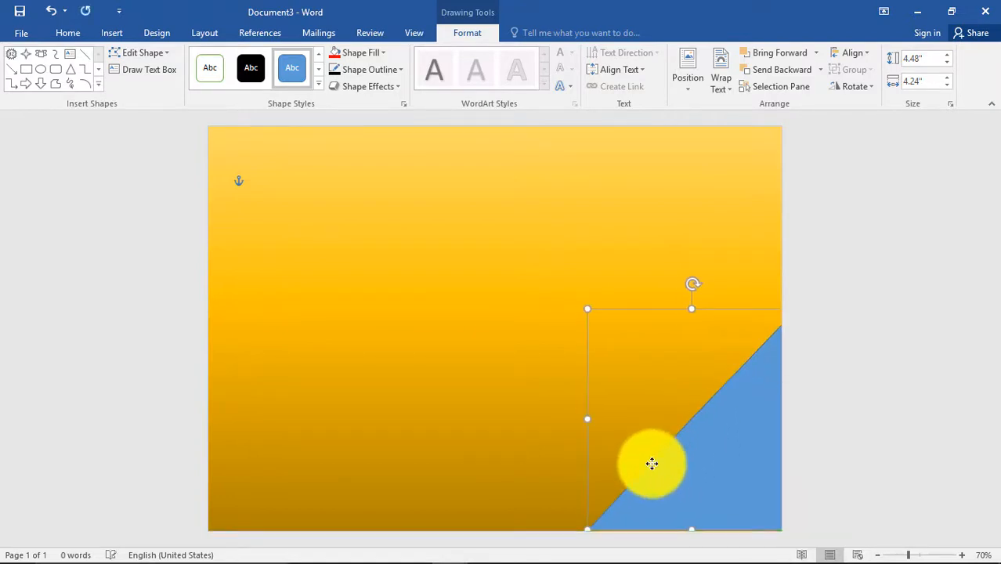
# Step: Add a point midway along the triangle's diagonal edge and bend both halves outward into two rounded bulges
pyautogui.rightClick(672, 453)
pyautogui.click(715, 269)
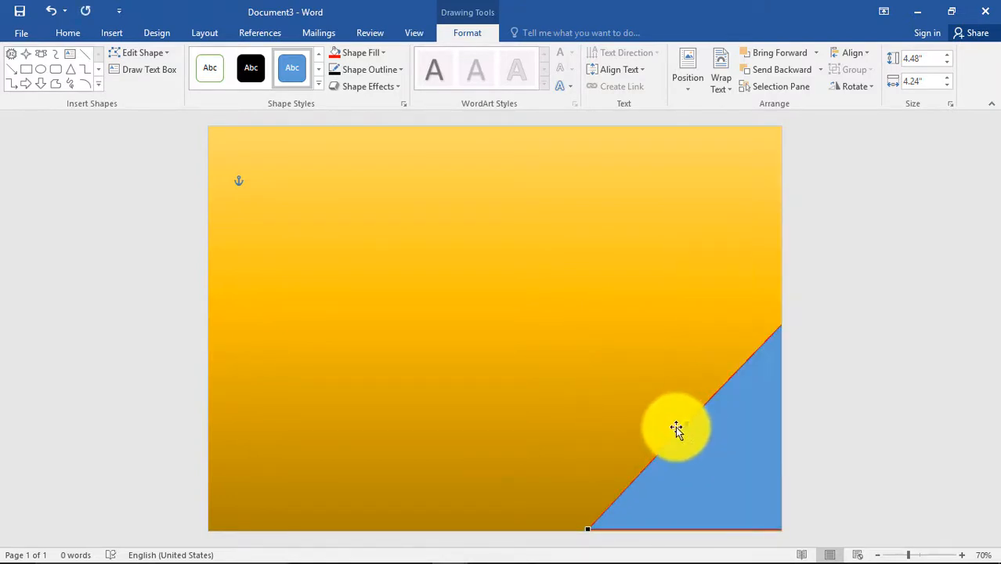
pyautogui.click(684, 423)
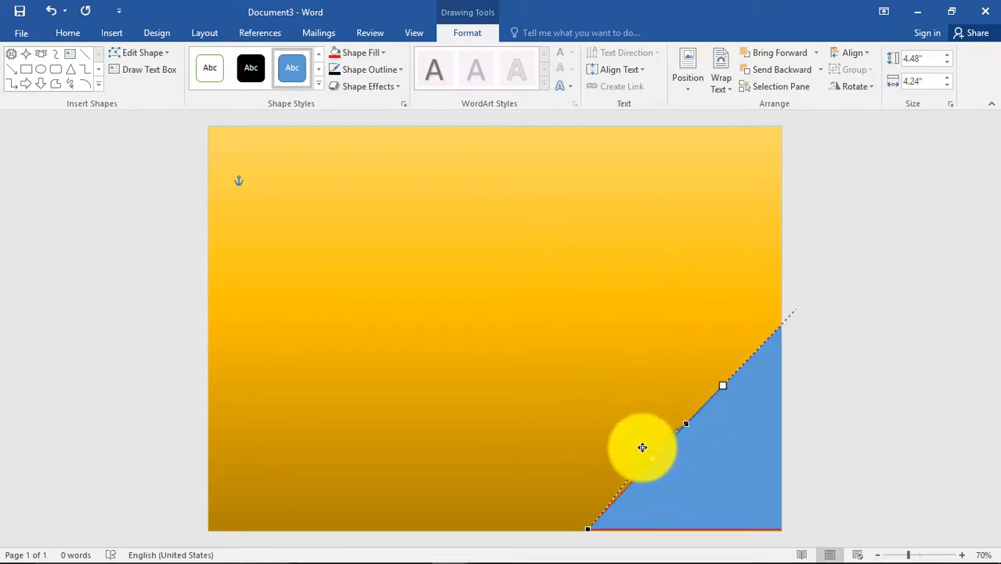
pyautogui.moveTo(642, 447); pyautogui.dragTo(607, 440)
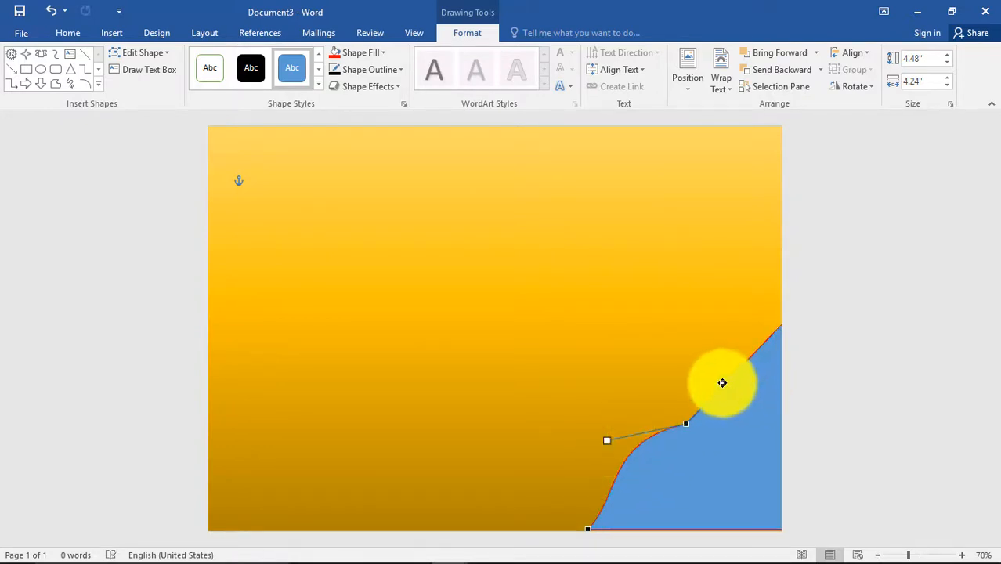
pyautogui.moveTo(723, 382); pyautogui.dragTo(707, 360)
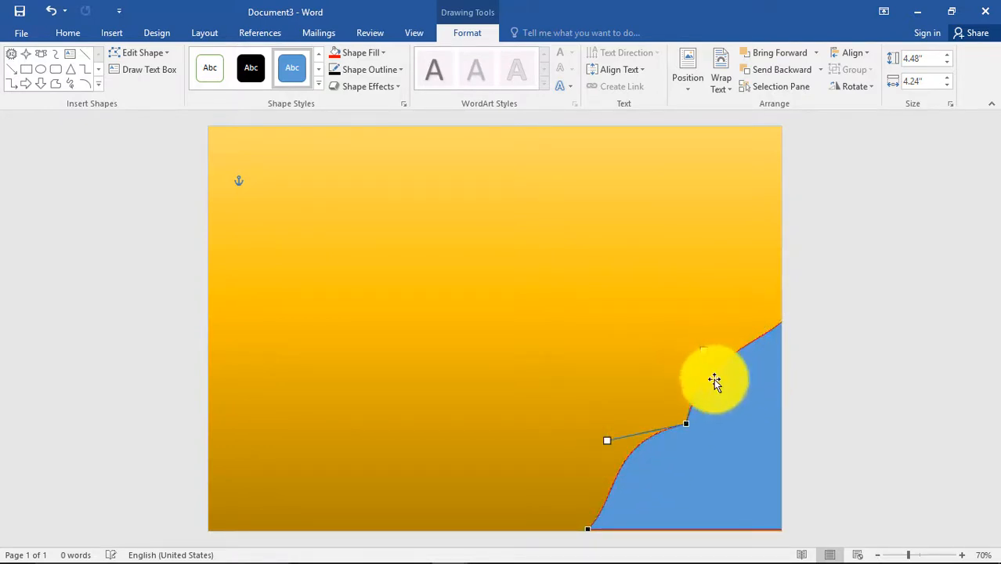
pyautogui.moveTo(609, 442); pyautogui.dragTo(589, 433)
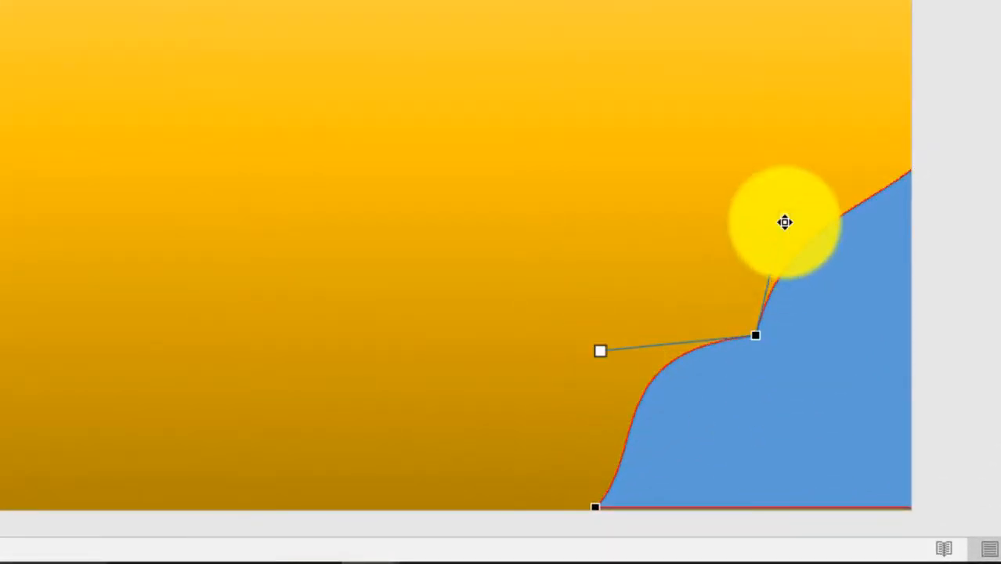
pyautogui.moveTo(785, 222); pyautogui.dragTo(778, 193)
pyautogui.click(986, 453)
pyautogui.click(876, 452)
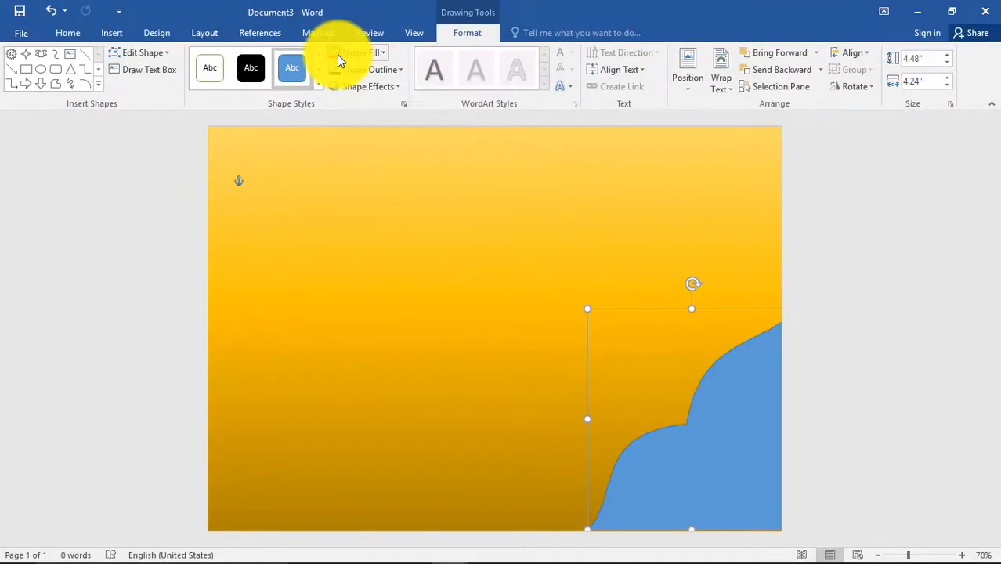
# Step: Fill the curved corner shape with red and remove its outline
pyautogui.click(337, 55)
pyautogui.click(348, 70)
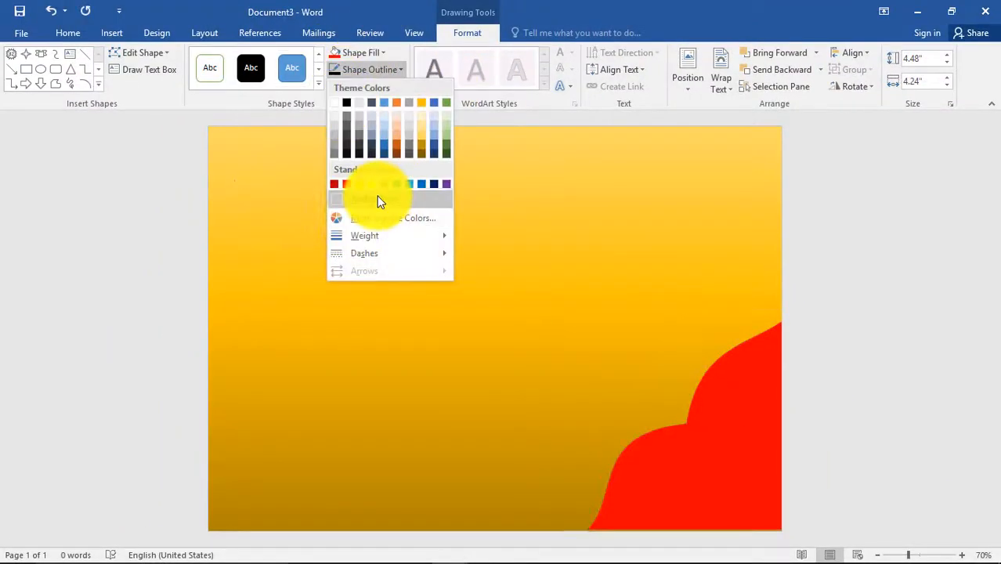
pyautogui.click(380, 199)
# Step: Enlarge the red corner shape to about 4.78" high by 4.92" wide, extending it to the page's bottom edge
pyautogui.click(706, 458)
pyautogui.click(706, 458)
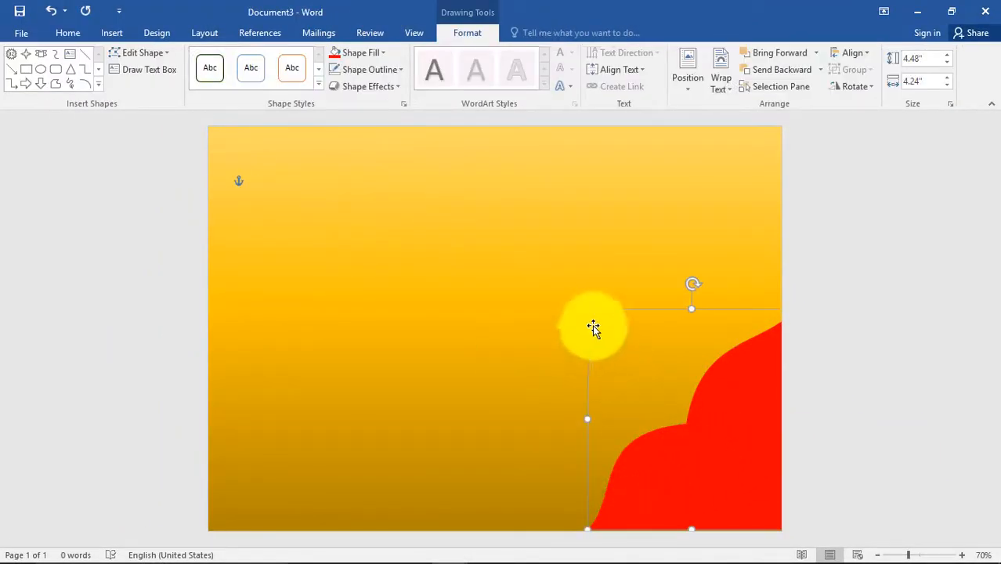
pyautogui.moveTo(588, 306)
pyautogui.mouseDown()
pyautogui.moveTo(559, 293)
pyautogui.moveTo(568, 300)
pyautogui.mouseUp()
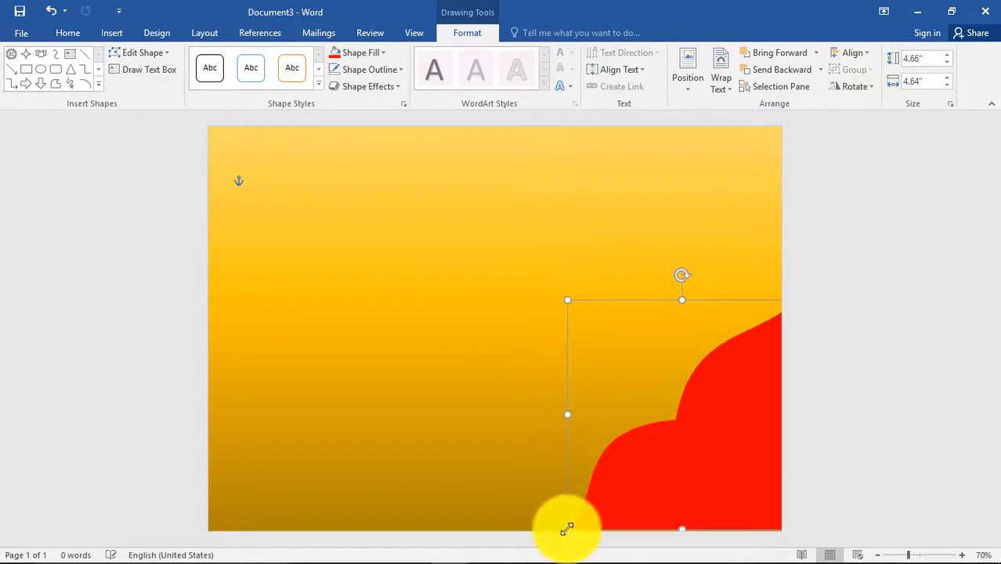
pyautogui.moveTo(568, 529); pyautogui.dragTo(554, 538)
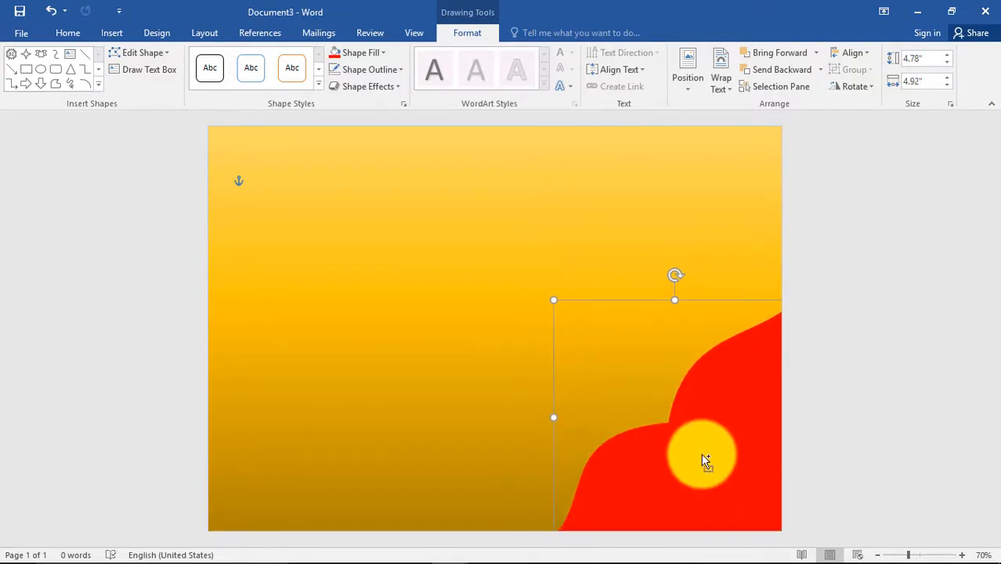
# Step: Duplicate the red corner shape and place the copy, rotated half a turn, in the page's upper-left corner
pyautogui.moveTo(701, 454); pyautogui.dragTo(500, 314)
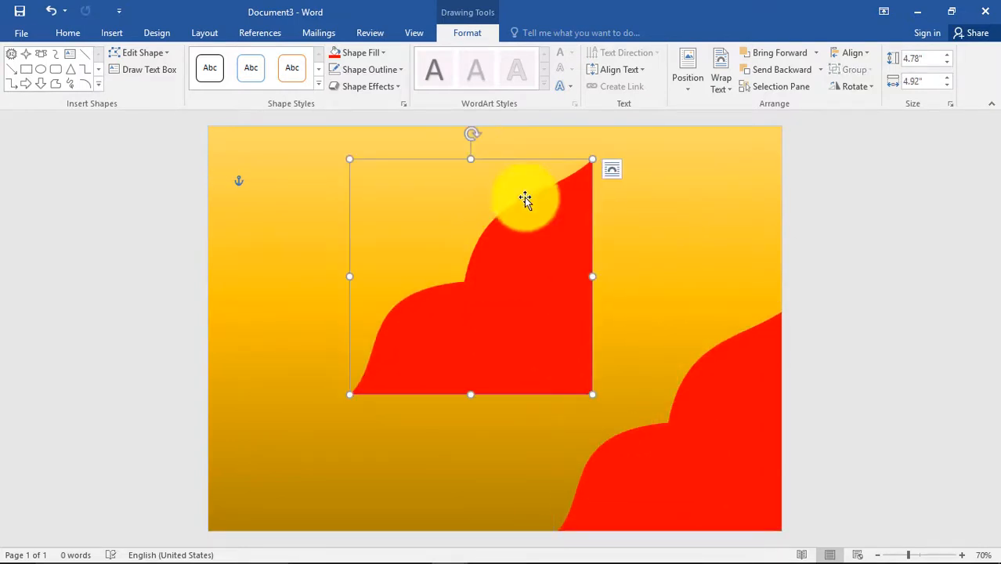
pyautogui.moveTo(472, 135); pyautogui.dragTo(467, 460)
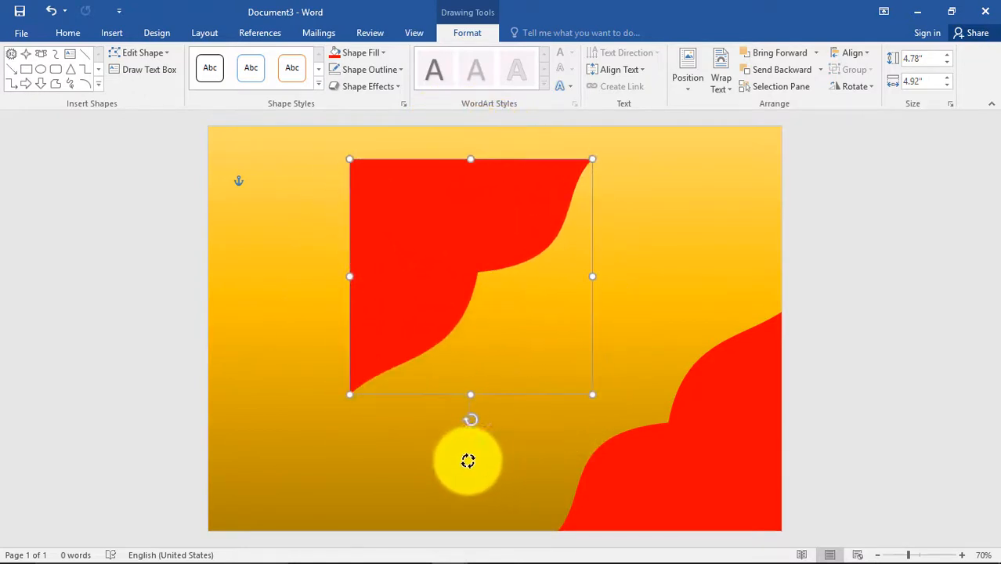
pyautogui.moveTo(505, 260); pyautogui.dragTo(360, 205)
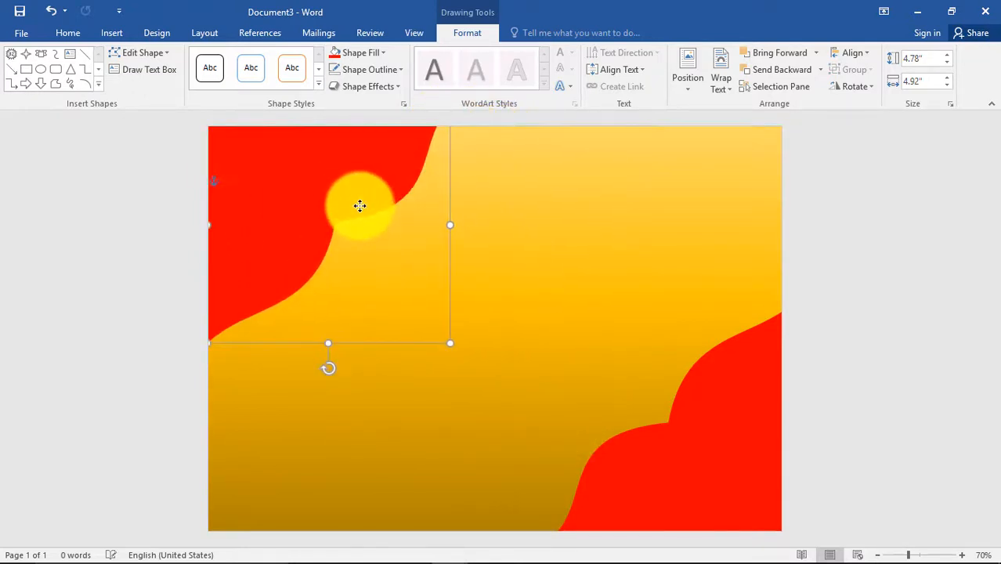
pyautogui.click(941, 352)
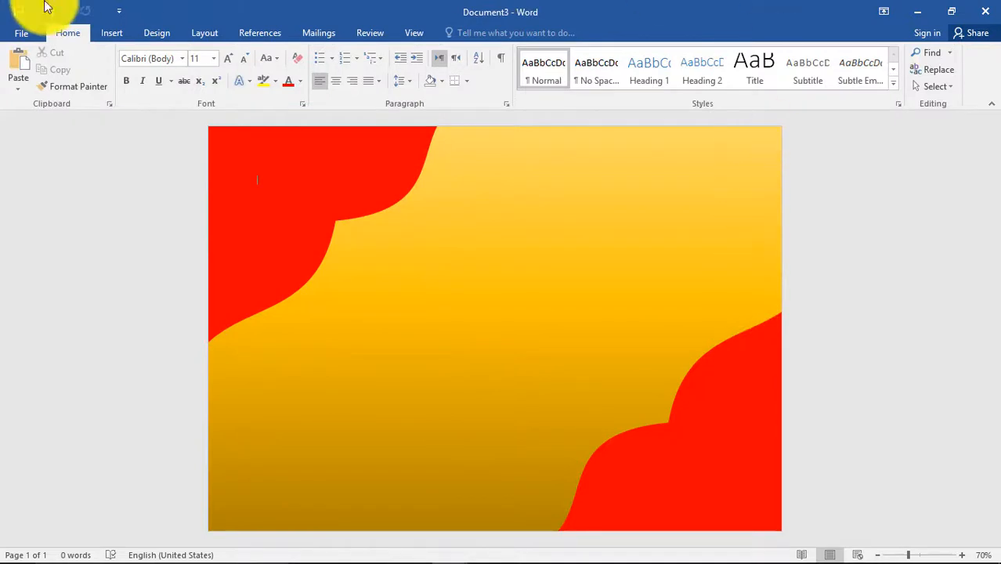
# Step: Insert black WordArt near the page's upper edge and replace its sample text with "Certificate"
pyautogui.click(110, 33)
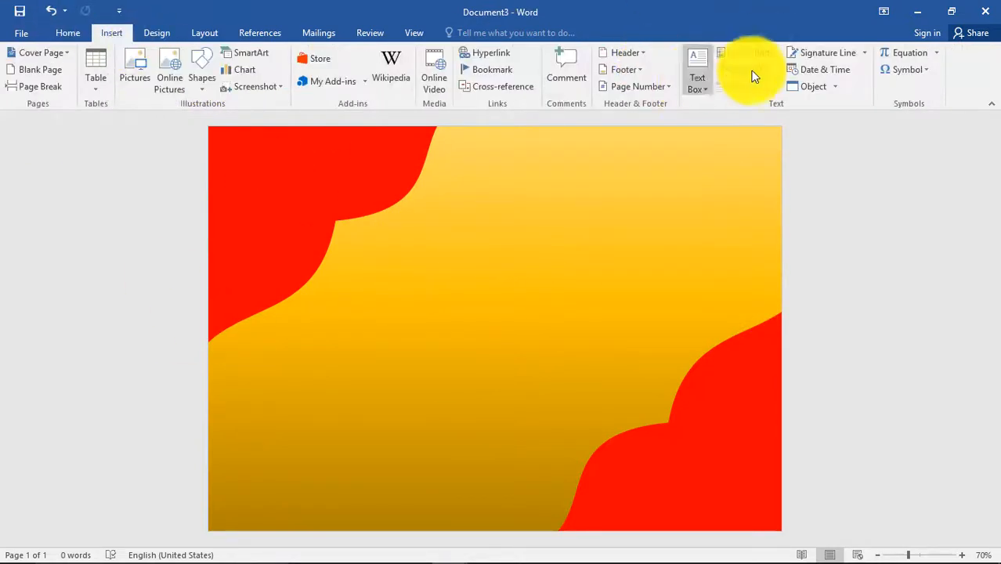
pyautogui.click(740, 68)
pyautogui.click(733, 108)
pyautogui.moveTo(372, 179); pyautogui.dragTo(504, 195)
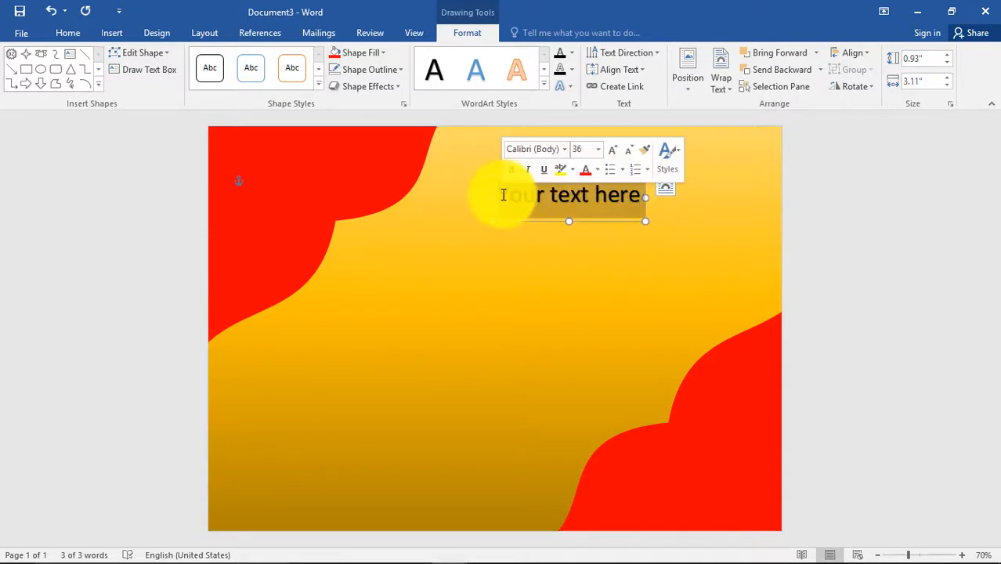
pyautogui.press('Delete')
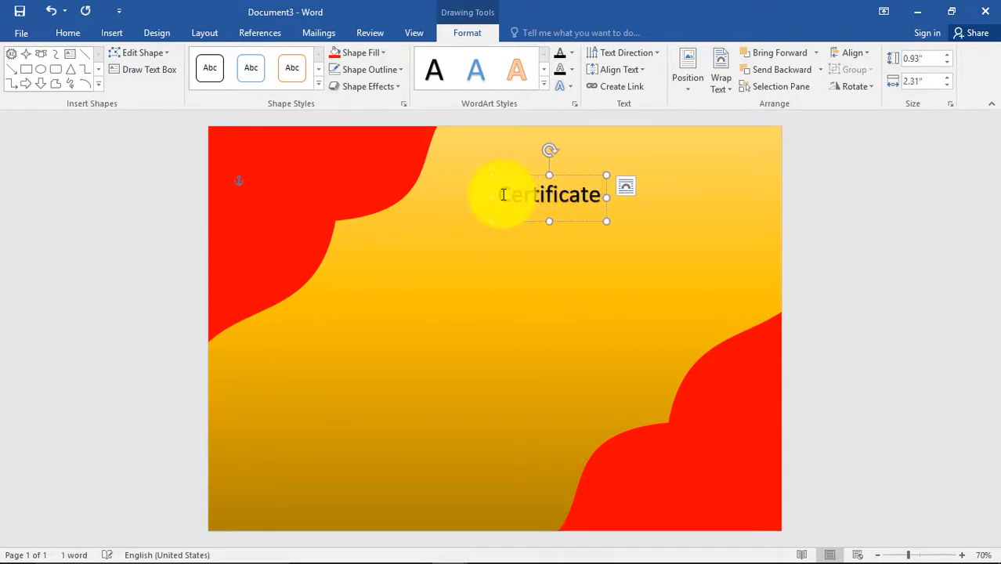
# Step: Duplicate the "Certificate" WordArt just below the original and change the copy's text to "Of Achievement"
pyautogui.moveTo(575, 165); pyautogui.dragTo(475, 205)
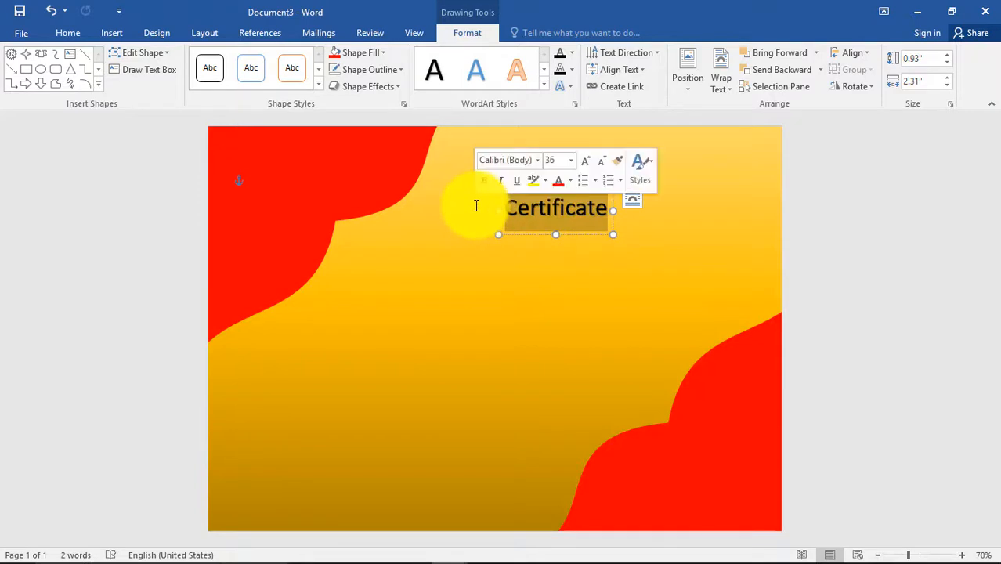
pyautogui.write('Of Achievement')
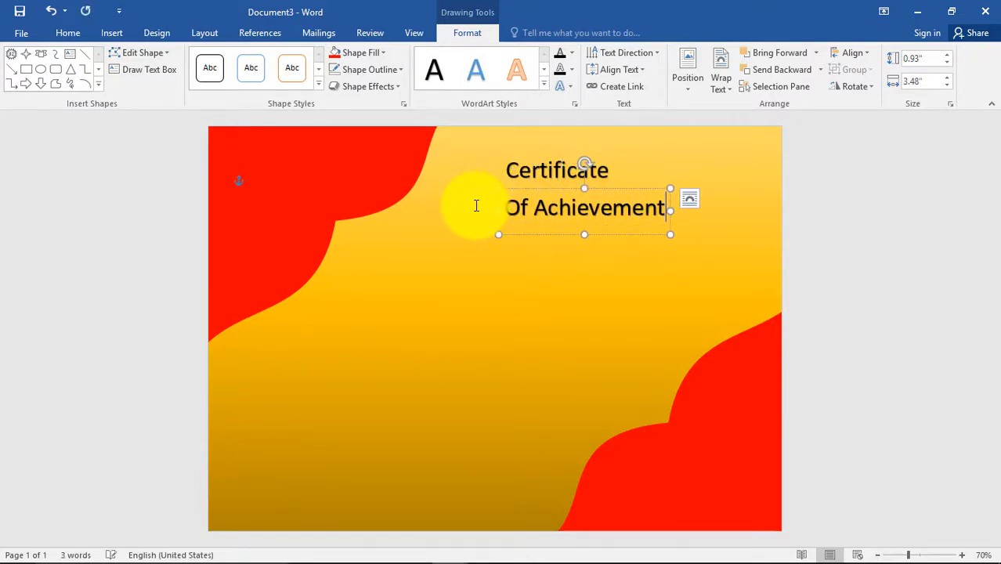
pyautogui.moveTo(617, 184); pyautogui.dragTo(629, 186)
# Step: Format the "Certificate" WordArt in 72 pt Algerian and reposition it so the whole word fits on the page
pyautogui.click(568, 166)
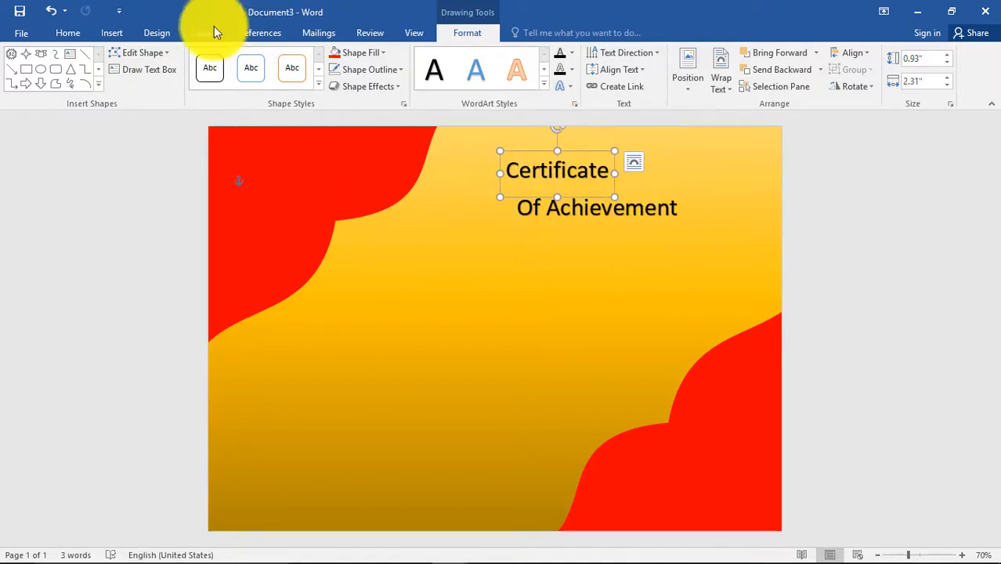
pyautogui.click(68, 33)
pyautogui.click(213, 58)
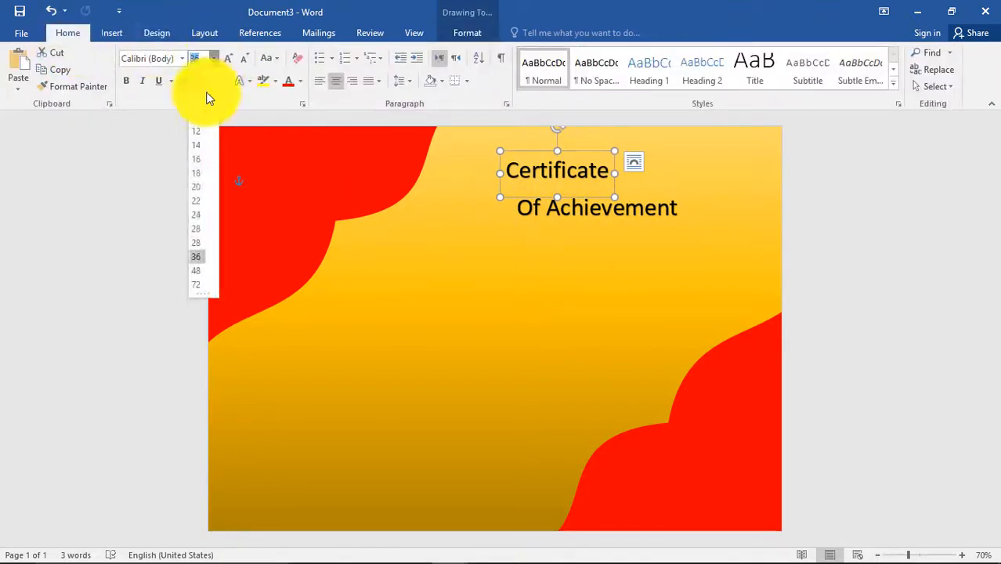
pyautogui.click(196, 279)
pyautogui.moveTo(633, 152); pyautogui.dragTo(607, 139)
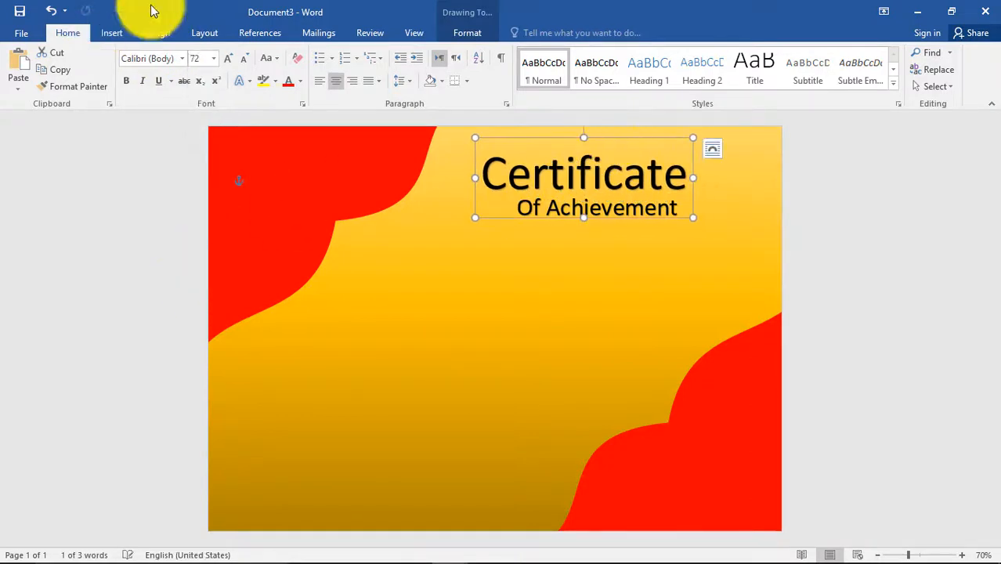
pyautogui.click(180, 60)
pyautogui.click(176, 214)
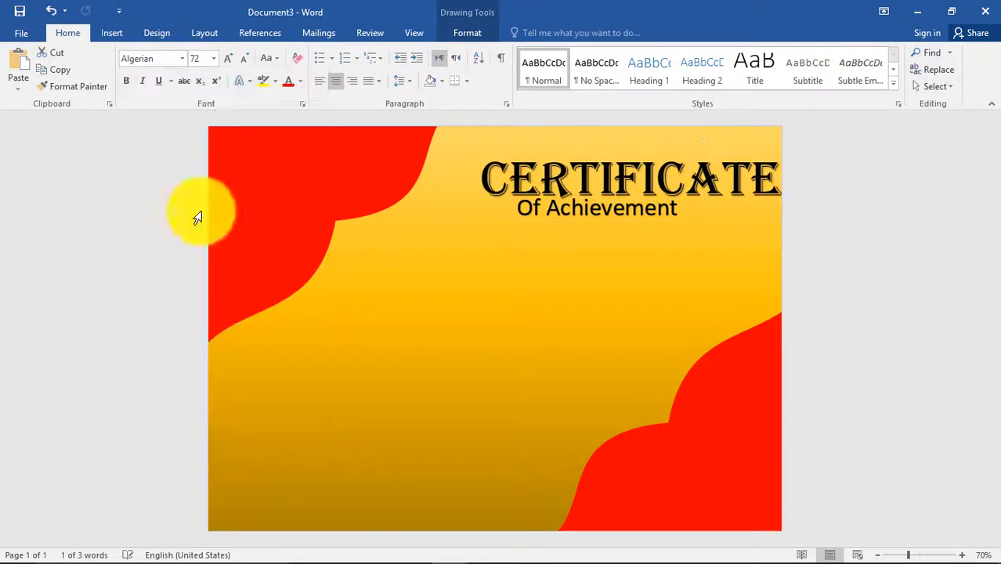
pyautogui.moveTo(667, 141); pyautogui.dragTo(613, 155)
# Step: Enlarge the "Of Achievement" text to 48 pt and place it beneath the right part of the "Certificate" heading
pyautogui.click(674, 205)
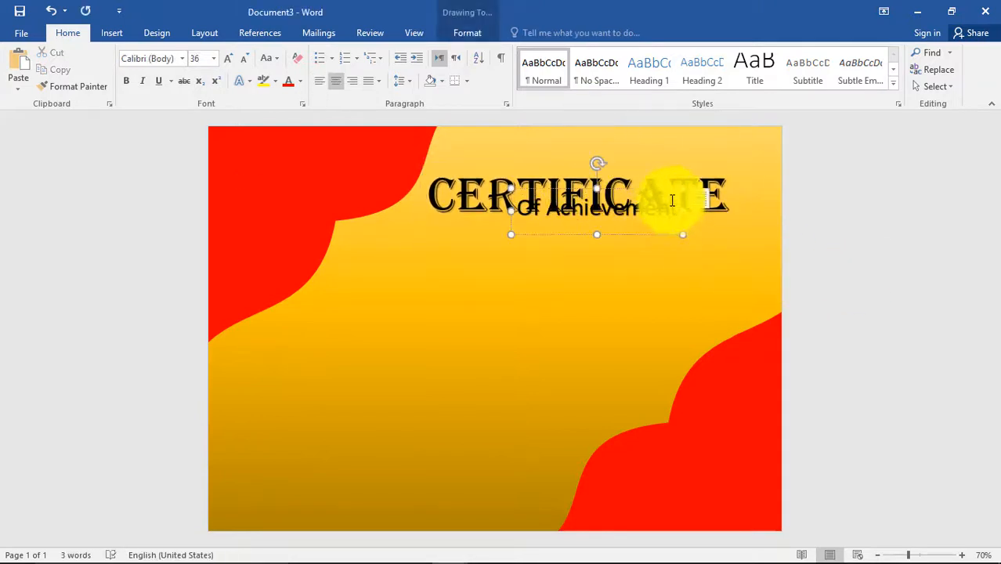
pyautogui.moveTo(655, 200); pyautogui.dragTo(702, 204)
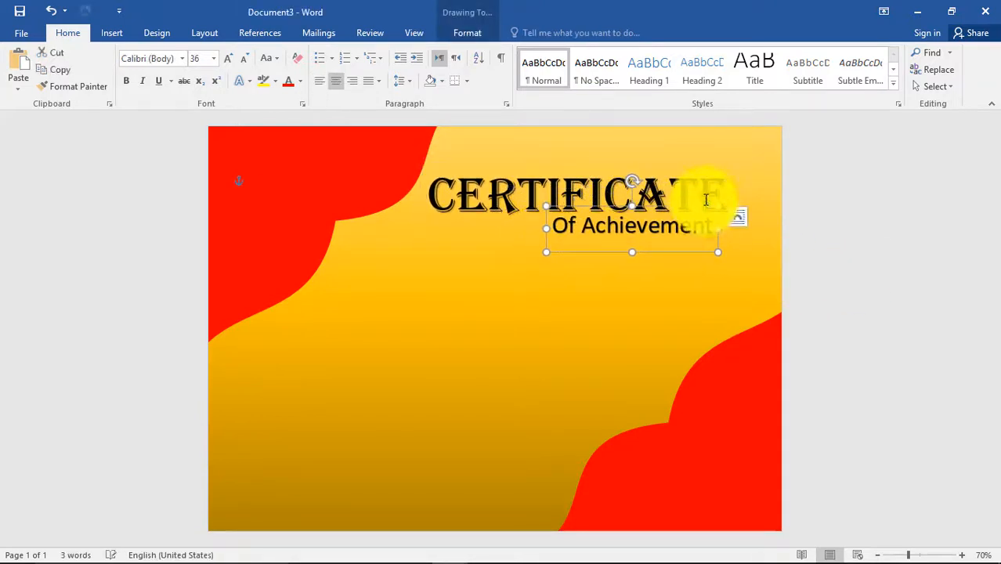
pyautogui.hotkey('ctrl', 'shift', '.')
pyautogui.hotkey('ctrl', 'shift', '.')
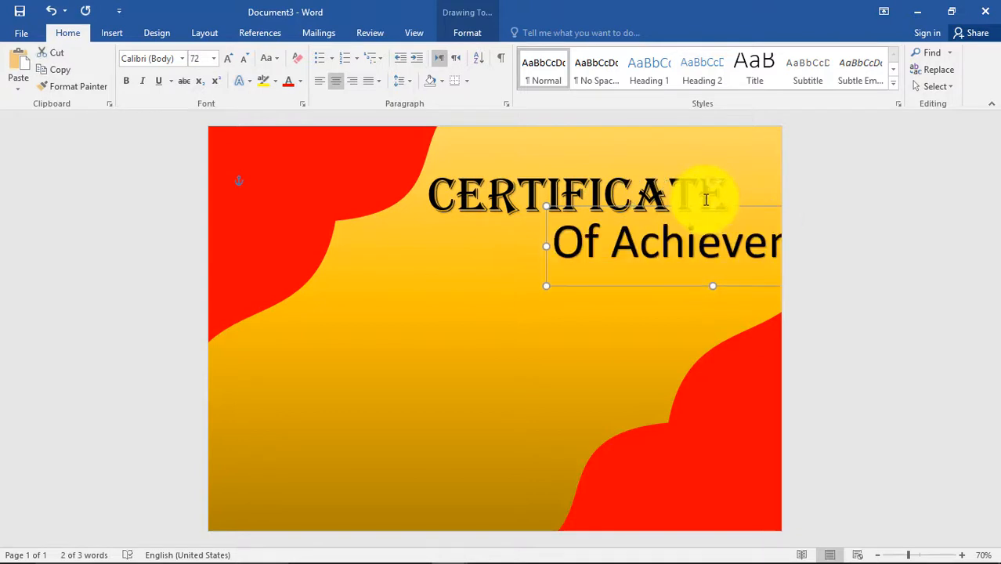
pyautogui.hotkey('ctrl', 'shift', ',')
pyautogui.moveTo(753, 217); pyautogui.dragTo(713, 209)
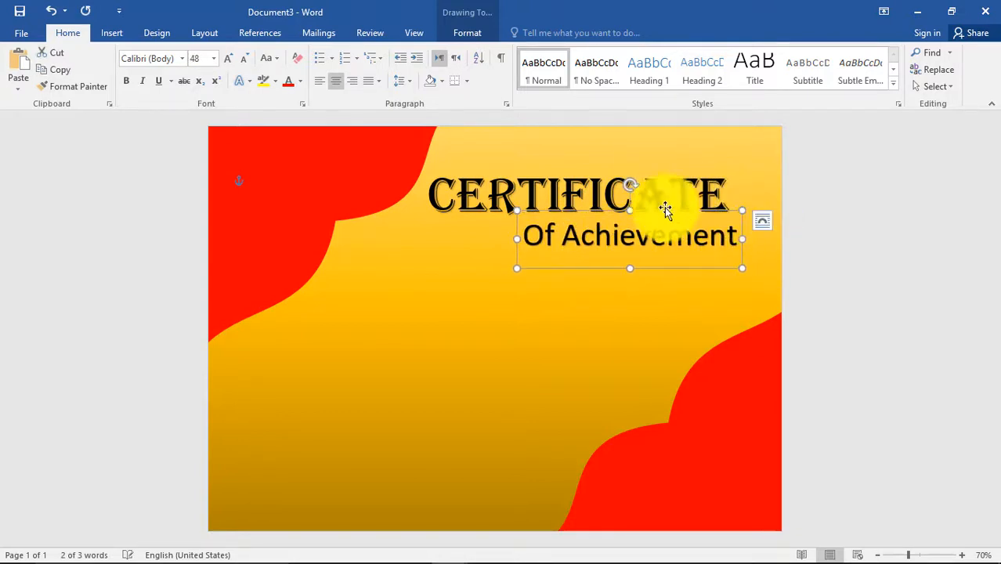
# Step: Apply a double underline to the "Of Achievement" text
pyautogui.click(170, 81)
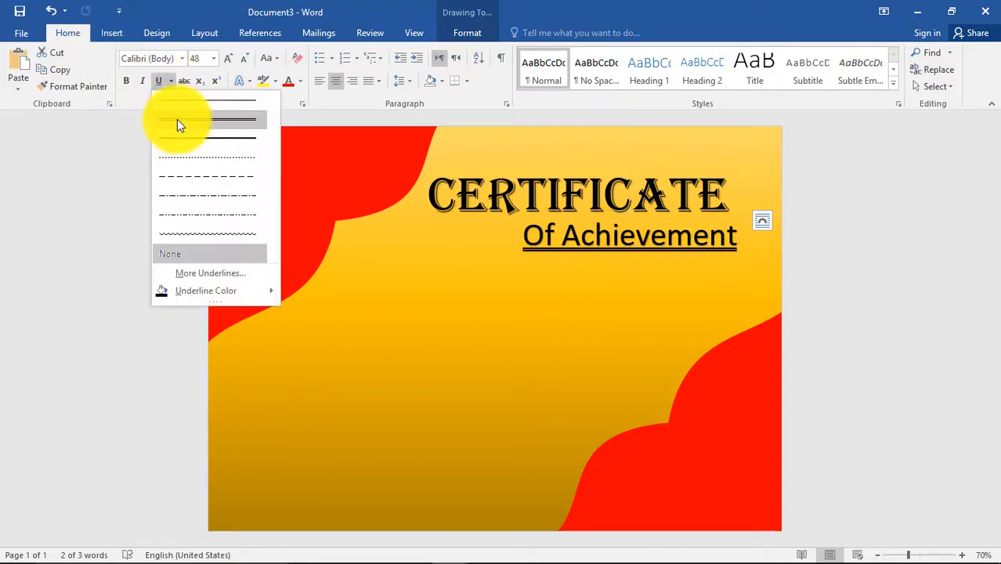
pyautogui.click(177, 119)
pyautogui.click(765, 318)
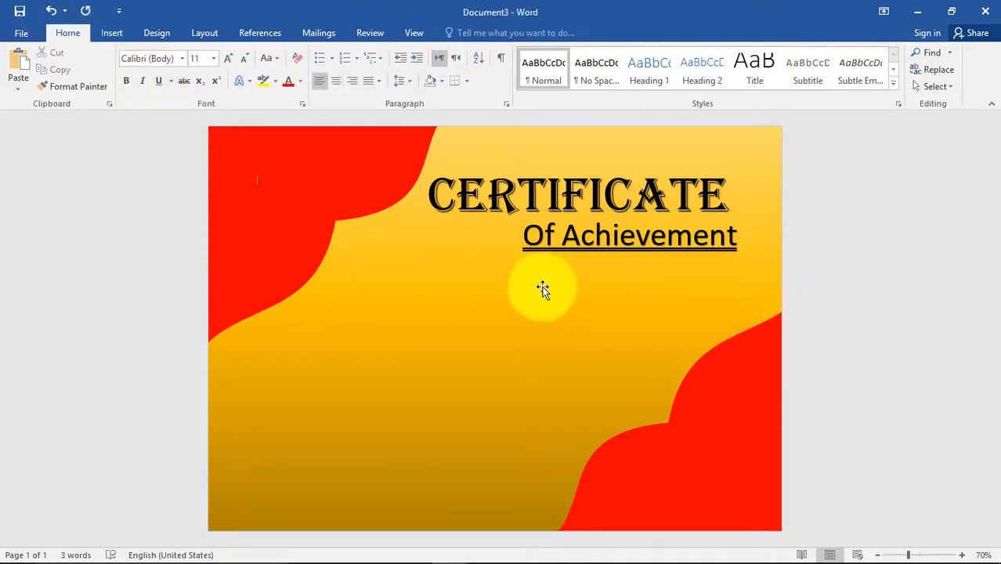
pyautogui.click(568, 184)
pyautogui.moveTo(619, 156); pyautogui.dragTo(613, 155)
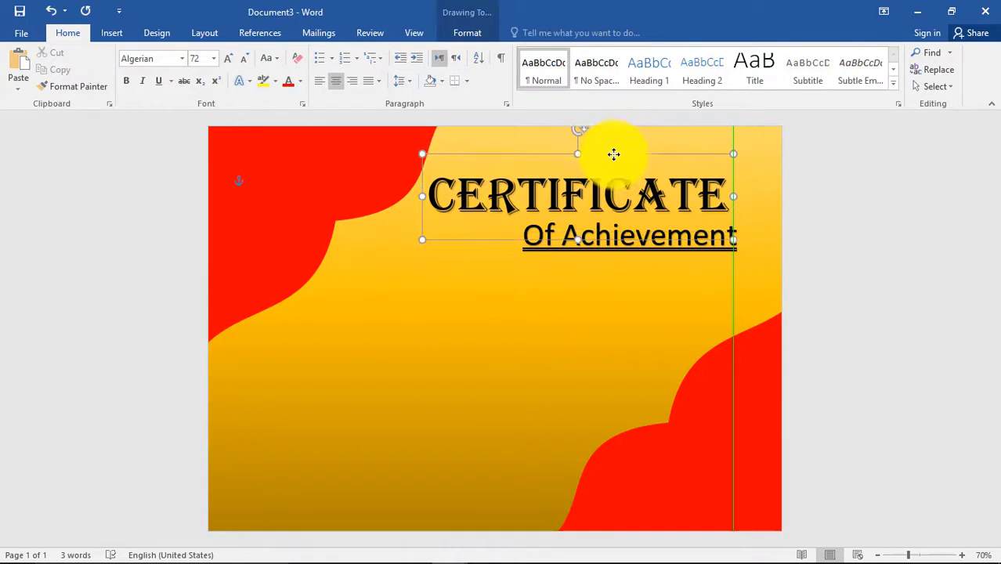
pyautogui.click(140, 156)
# Step: Draw a horizontal line about 5.55" long across the middle of the page and select it
pyautogui.click(109, 31)
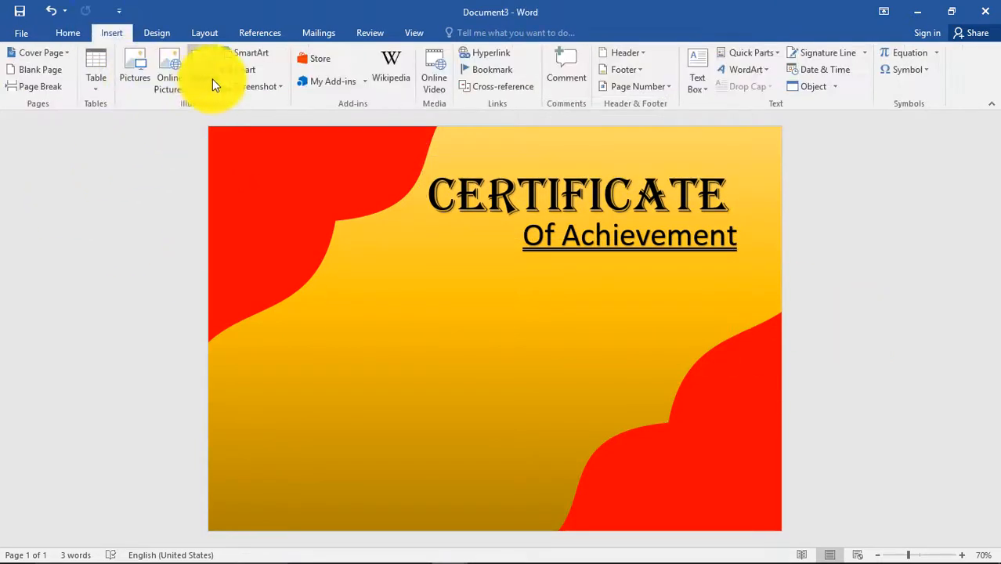
pyautogui.click(202, 79)
pyautogui.click(201, 167)
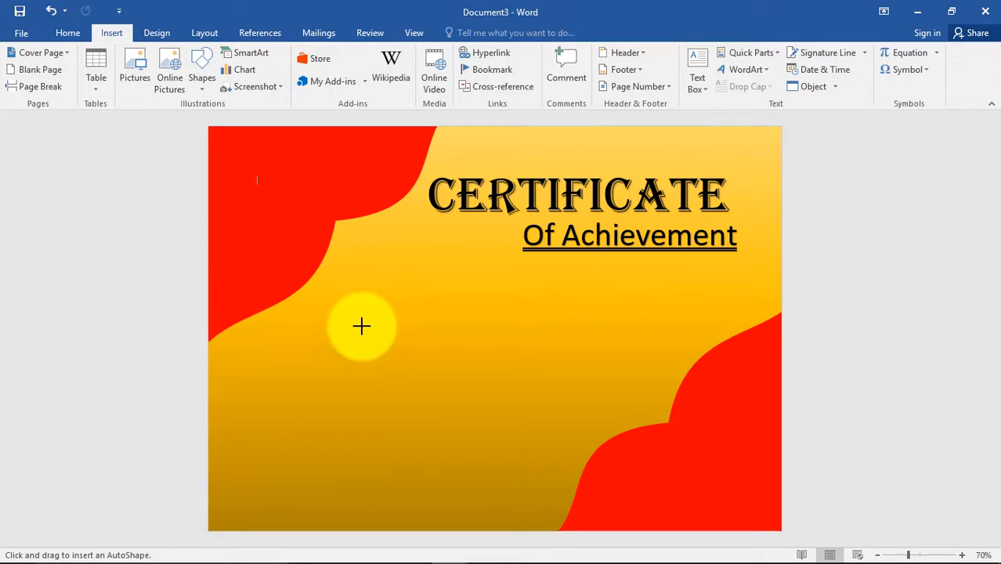
pyautogui.moveTo(361, 326); pyautogui.dragTo(634, 326)
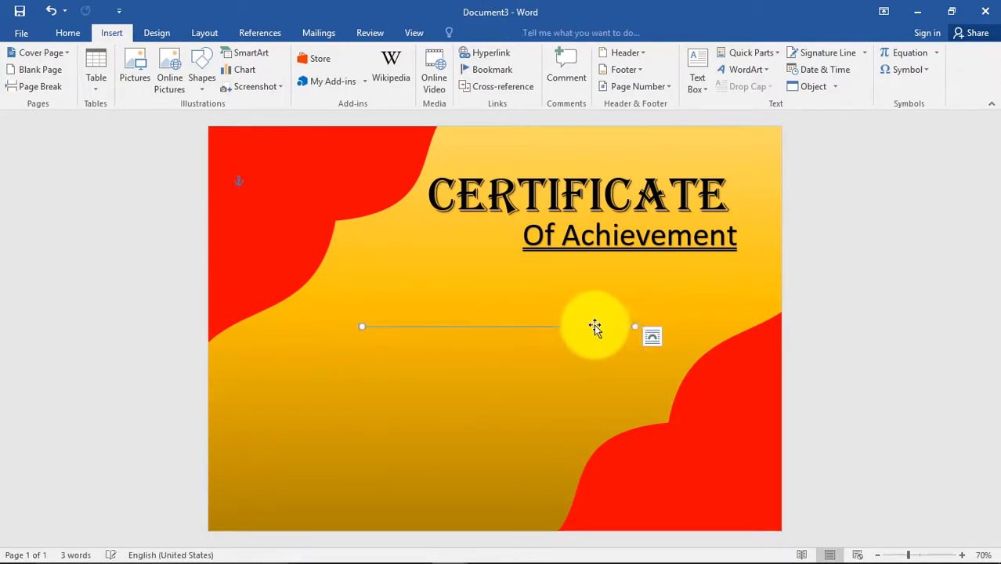
pyautogui.click(514, 329)
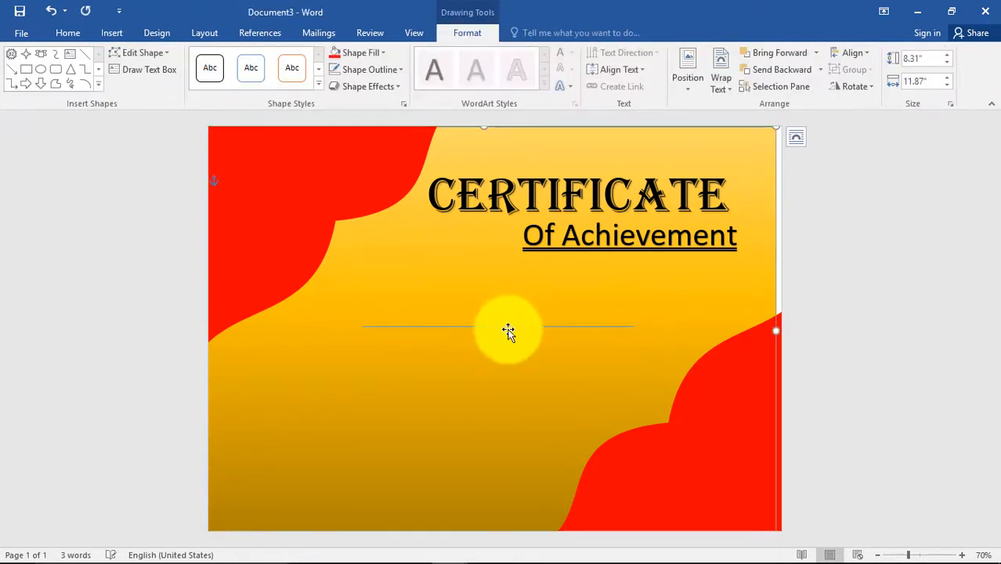
pyautogui.click(521, 327)
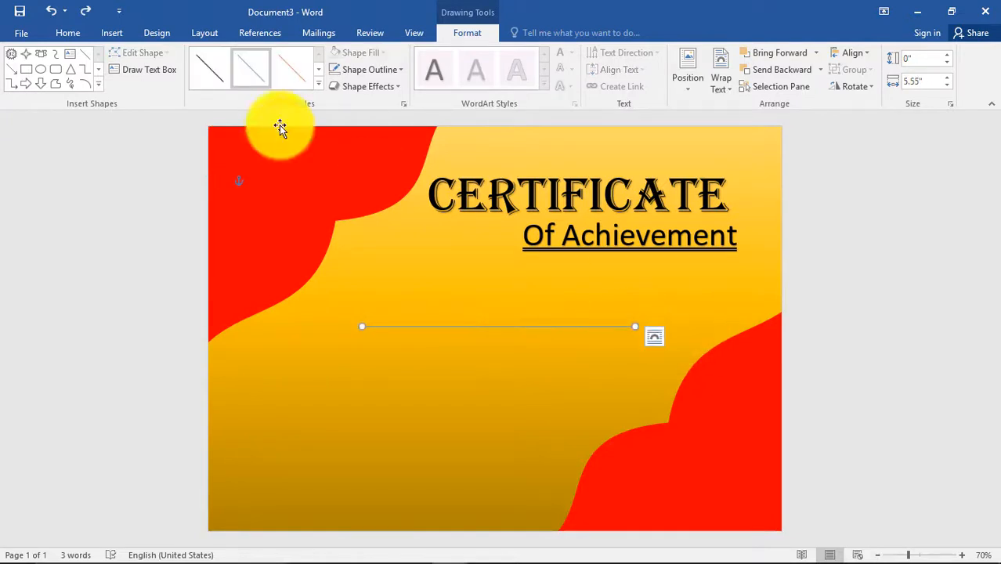
# Step: Make the horizontal line black and 6 pt thick, and lengthen it to about 5.97"
pyautogui.click(368, 69)
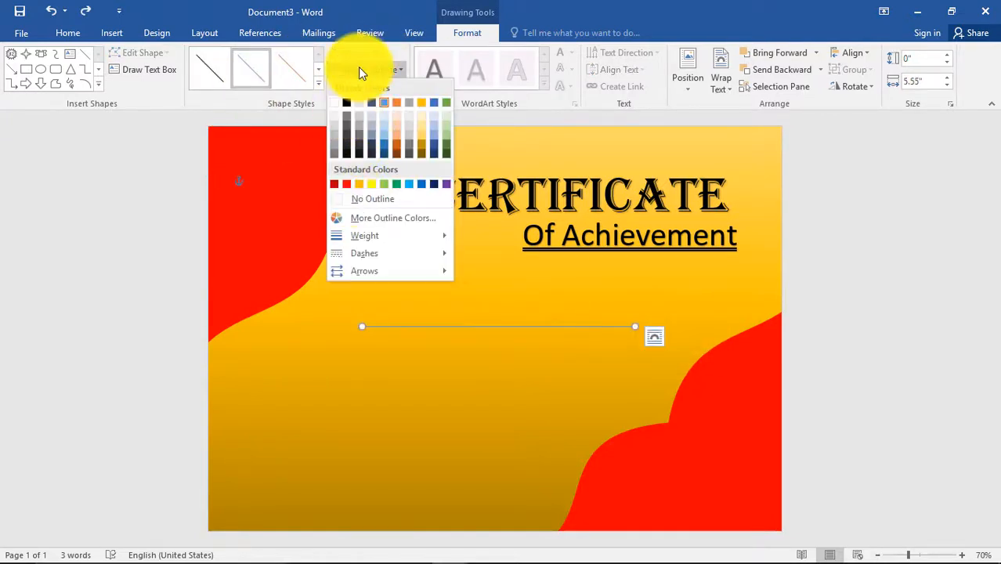
pyautogui.click(347, 103)
pyautogui.click(368, 69)
pyautogui.moveTo(370, 234)
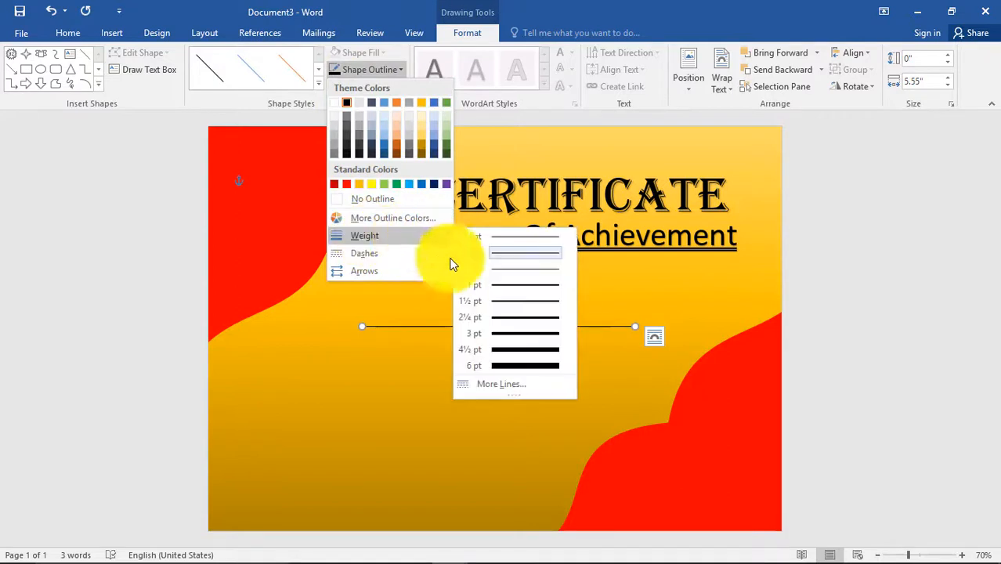
pyautogui.click(502, 366)
pyautogui.moveTo(514, 328); pyautogui.dragTo(510, 325)
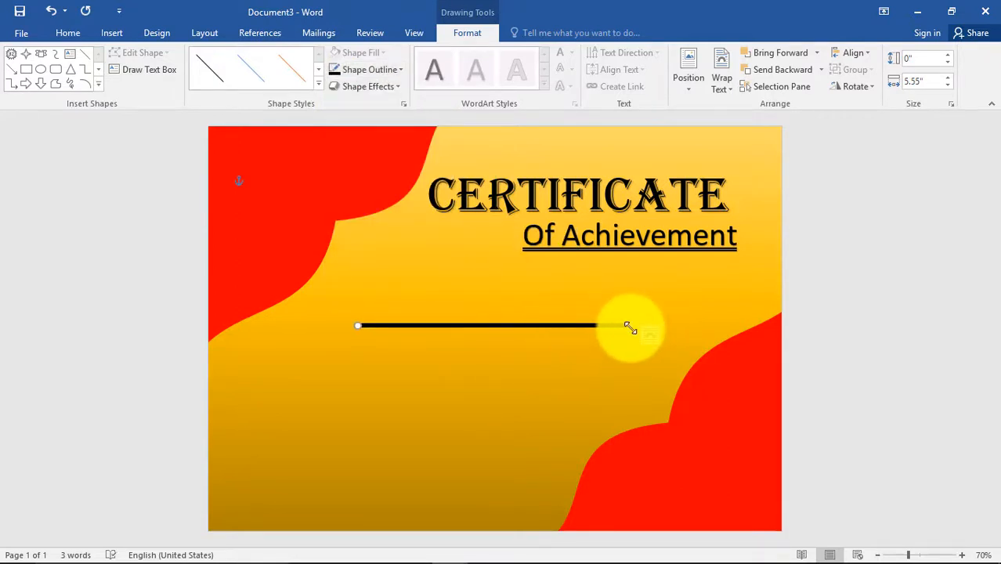
pyautogui.moveTo(650, 327); pyautogui.dragTo(650, 326)
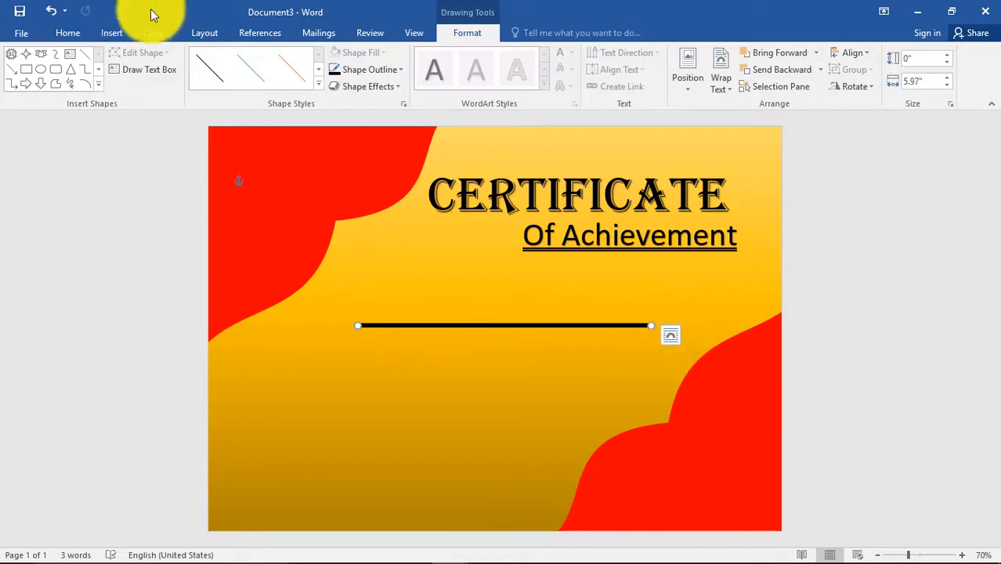
# Step: Draw a text box about 1.45" high by 5.82" wide below the line and fill it with =rand placeholder text
pyautogui.click(114, 32)
pyautogui.click(696, 82)
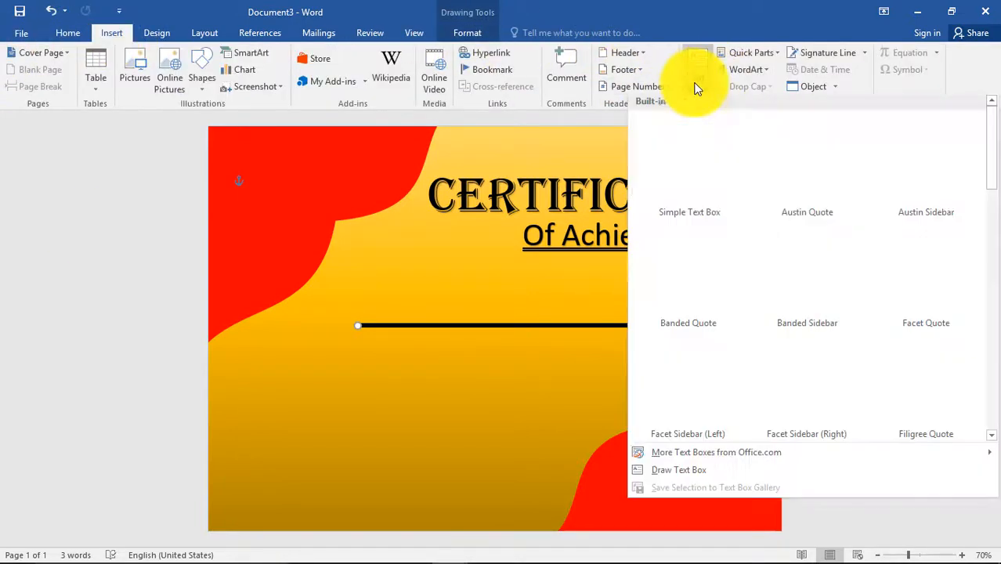
pyautogui.click(684, 479)
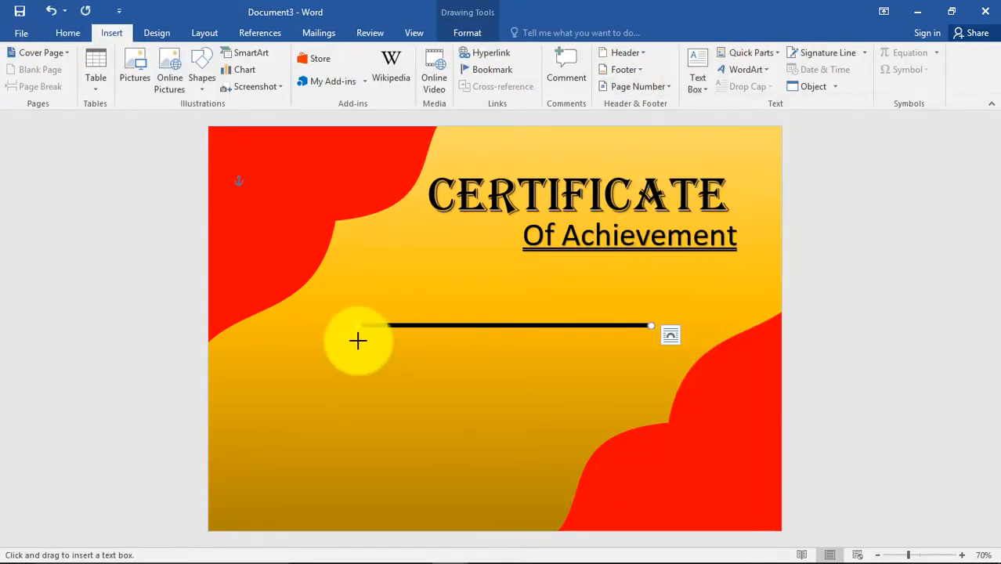
pyautogui.moveTo(361, 337); pyautogui.dragTo(648, 408)
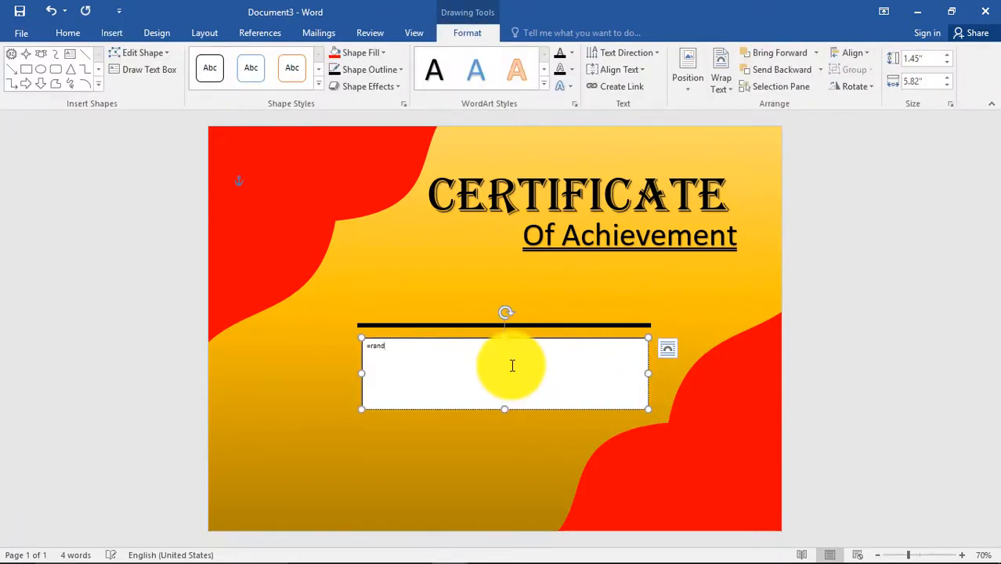
pyautogui.press('Return')
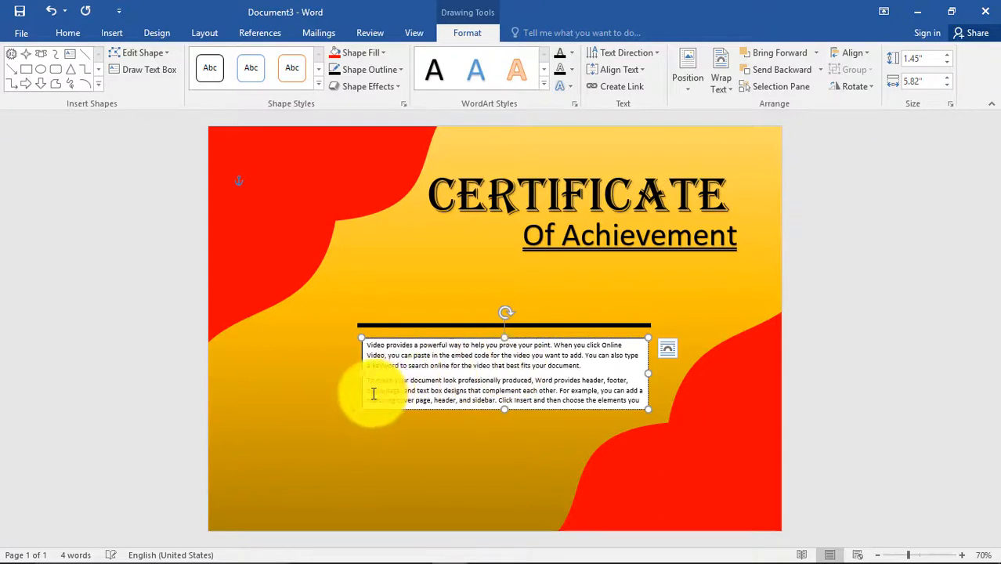
# Step: Stretch the text box to about 3.91" high and delete most of the placeholder text after the first paragraph
pyautogui.moveTo(369, 382); pyautogui.dragTo(560, 418)
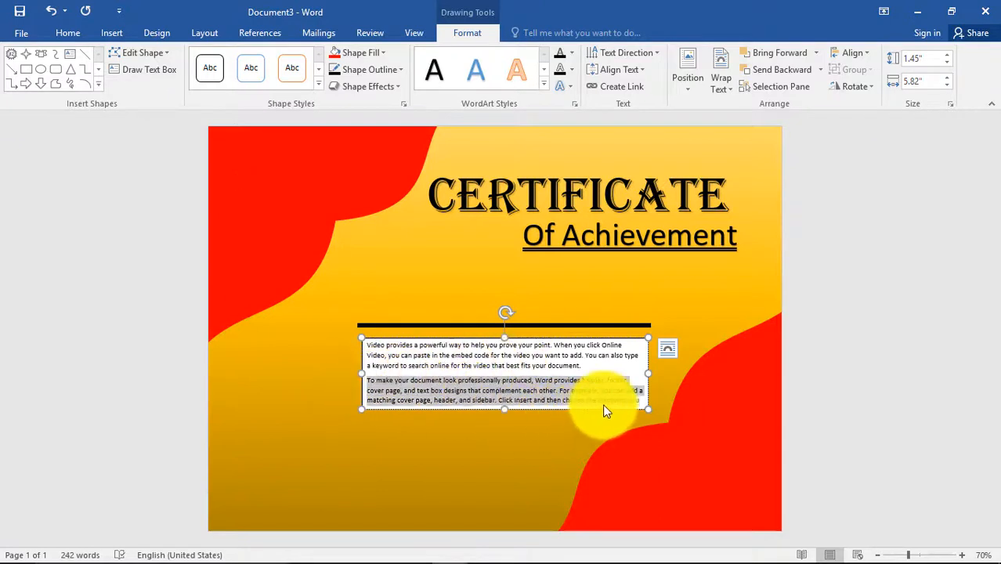
pyautogui.press('Delete')
pyautogui.moveTo(639, 397); pyautogui.dragTo(383, 381)
pyautogui.moveTo(501, 407); pyautogui.dragTo(509, 530)
pyautogui.moveTo(574, 505); pyautogui.dragTo(368, 400)
pyautogui.press('Delete')
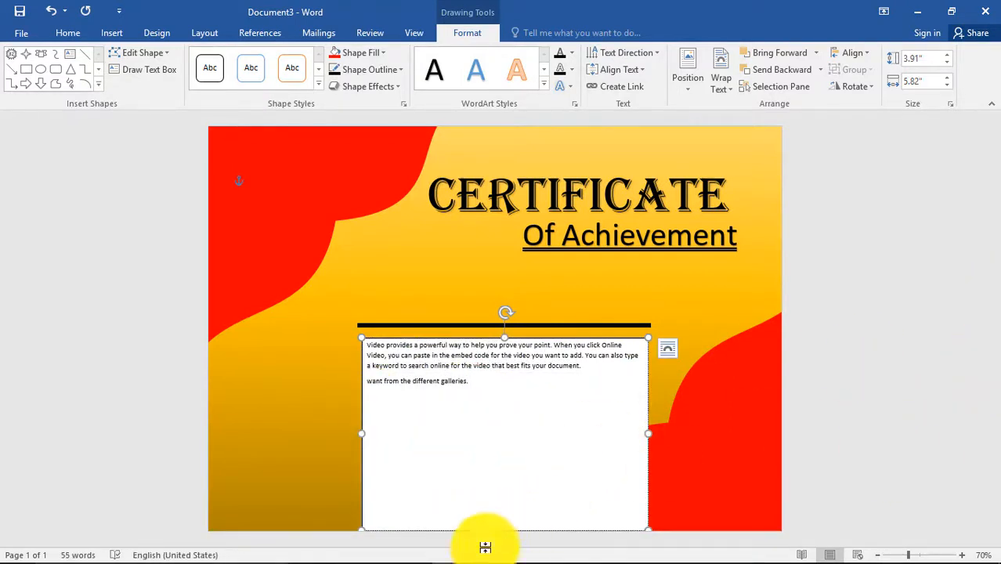
# Step: Shorten the body text box to about 1.18" high, remove its outline and fill, and move it closer to the line
pyautogui.moveTo(506, 530); pyautogui.dragTo(486, 396)
pyautogui.click(371, 69)
pyautogui.click(372, 203)
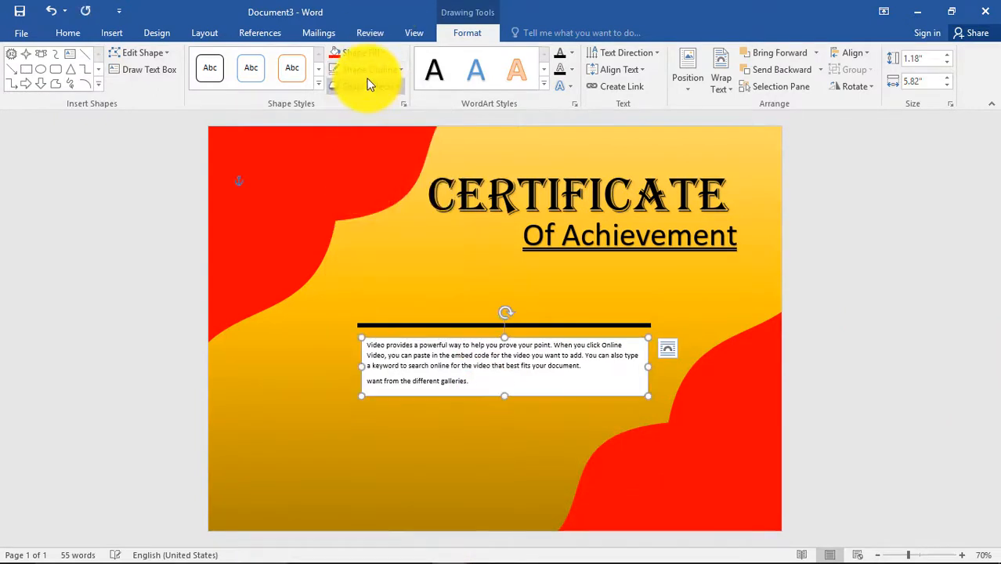
pyautogui.click(361, 52)
pyautogui.click(368, 181)
pyautogui.moveTo(530, 340); pyautogui.dragTo(528, 331)
# Step: Centre the body text, enlarge it to 14 pt and deepen its text box to fit
pyautogui.moveTo(507, 380); pyautogui.dragTo(356, 335)
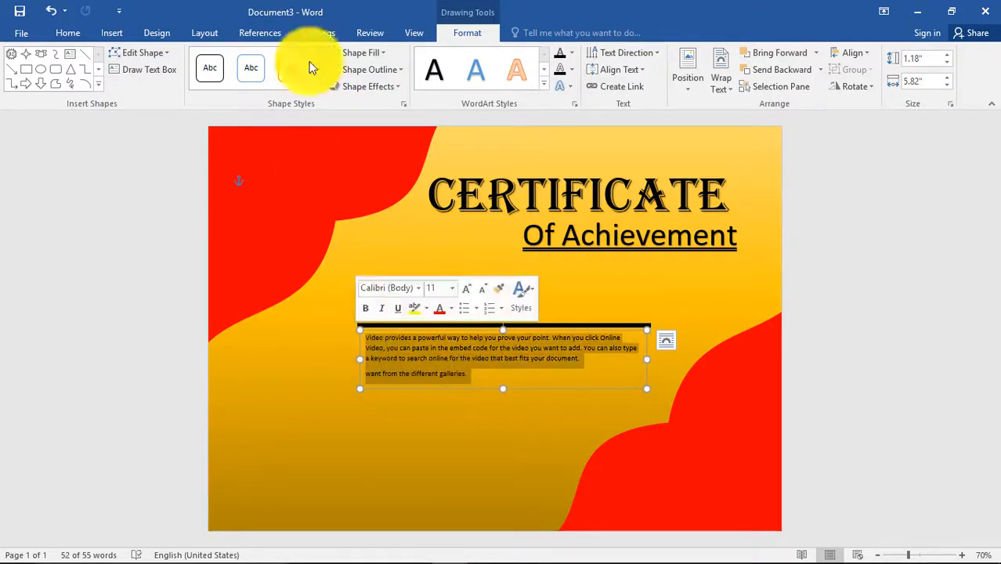
pyautogui.click(119, 32)
pyautogui.click(79, 32)
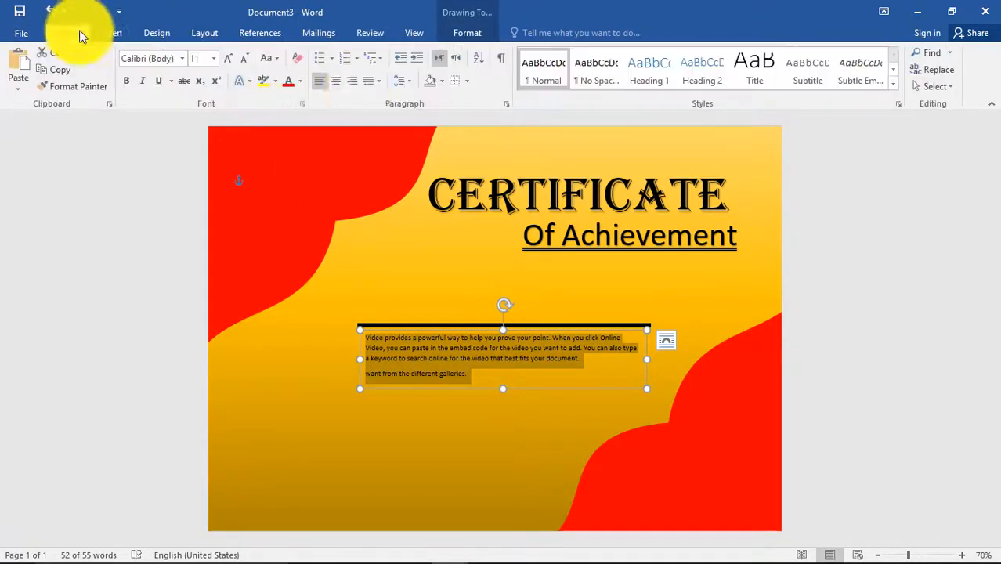
pyautogui.click(338, 82)
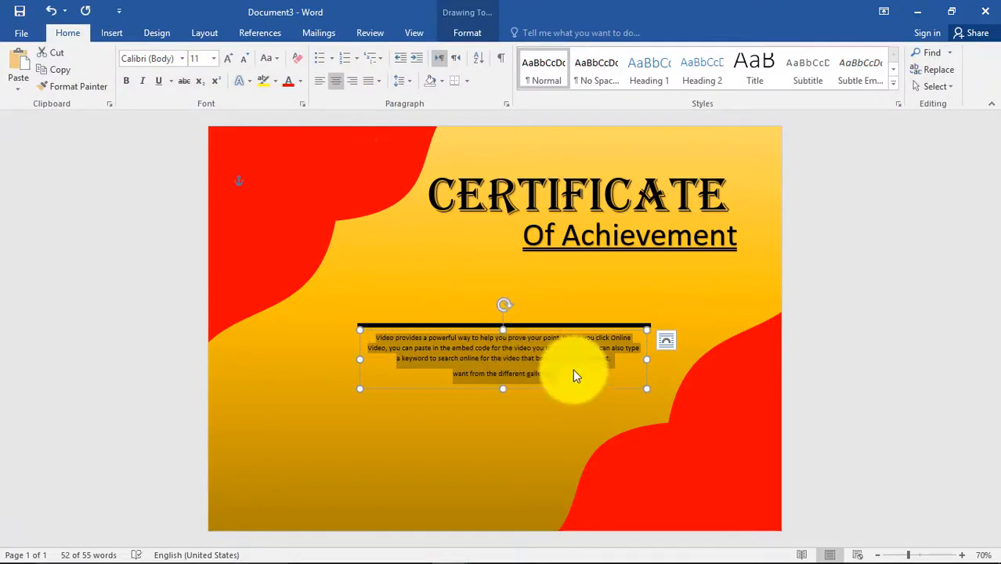
pyautogui.hotkey('ctrl', 'shift', '.')
pyautogui.hotkey('ctrl', 'shift', '.')
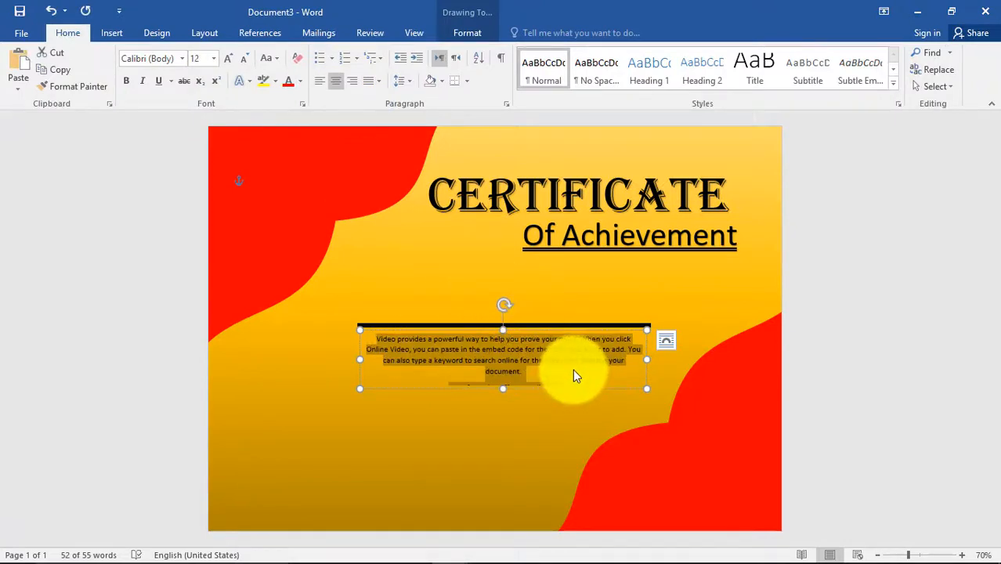
pyautogui.moveTo(500, 389); pyautogui.dragTo(499, 410)
pyautogui.click(337, 82)
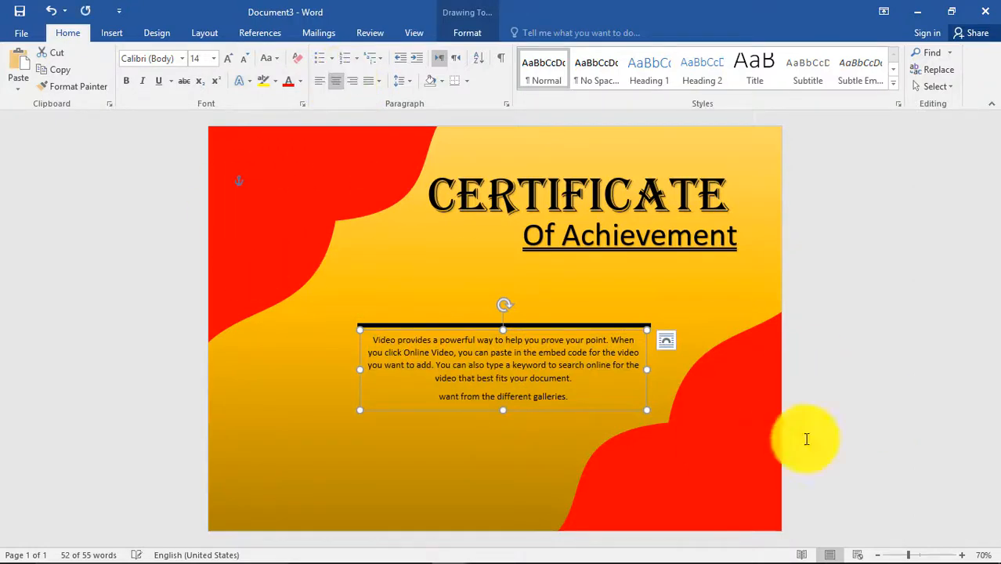
# Step: Set the body text's font to Brush Script MT
pyautogui.click(185, 58)
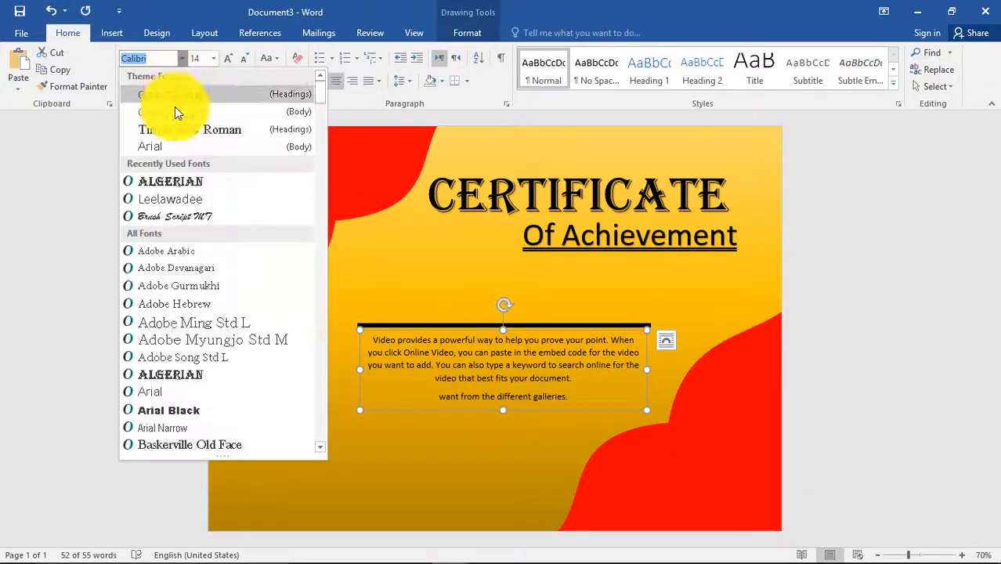
pyautogui.click(179, 212)
pyautogui.click(842, 398)
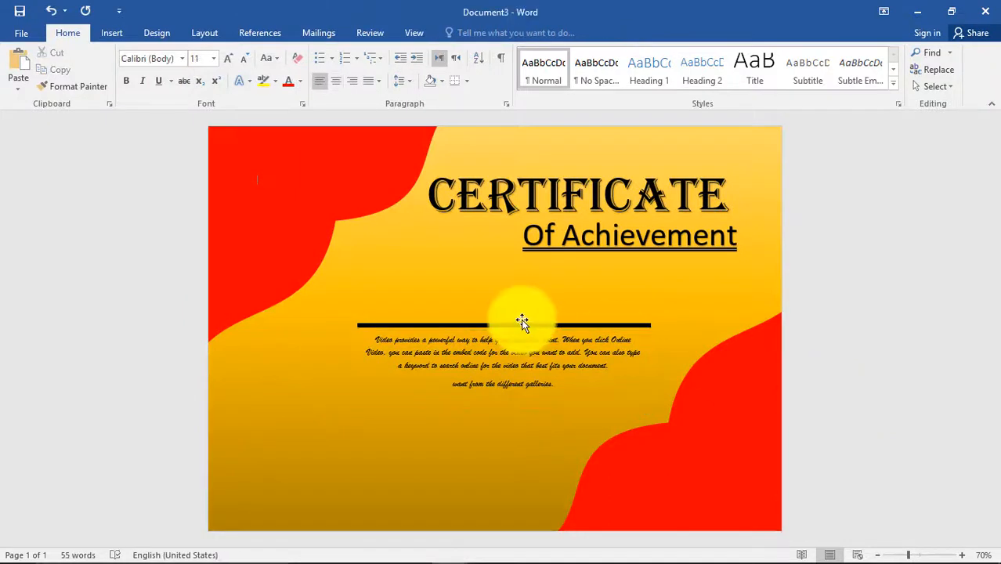
# Step: Shift the thick line and the body text below it slightly down and to the right
pyautogui.click(526, 327)
pyautogui.moveTo(530, 331); pyautogui.dragTo(553, 335)
pyautogui.click(536, 326)
pyautogui.doubleClick(535, 327)
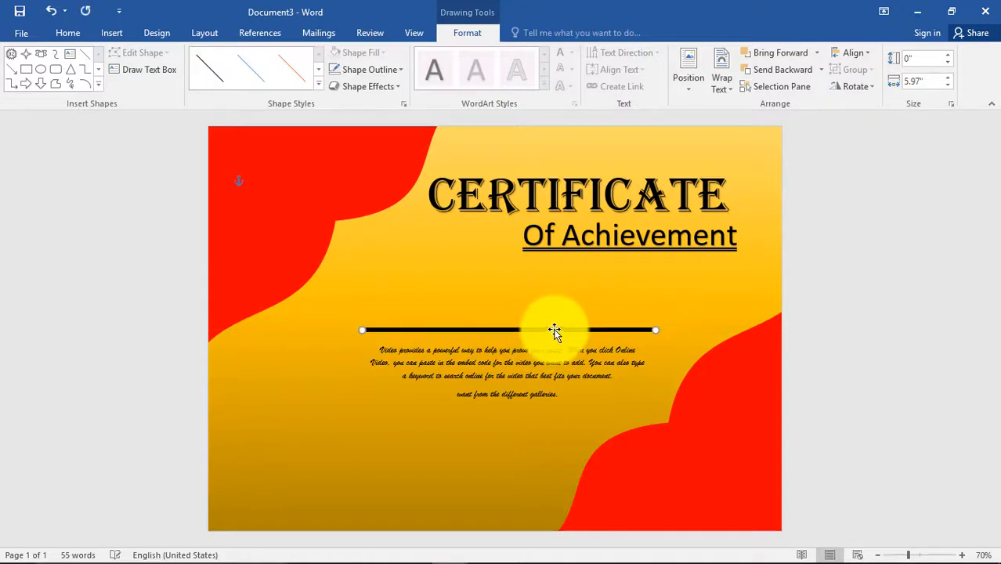
pyautogui.press('Down')
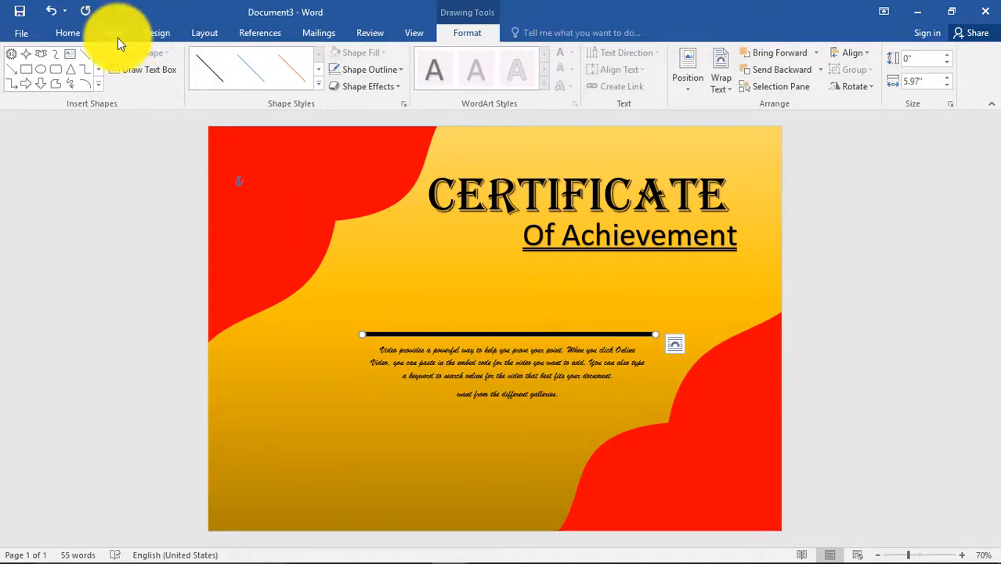
# Step: Insert plain black WordArt reading "Name Surname" and place it above the thick line
pyautogui.click(62, 33)
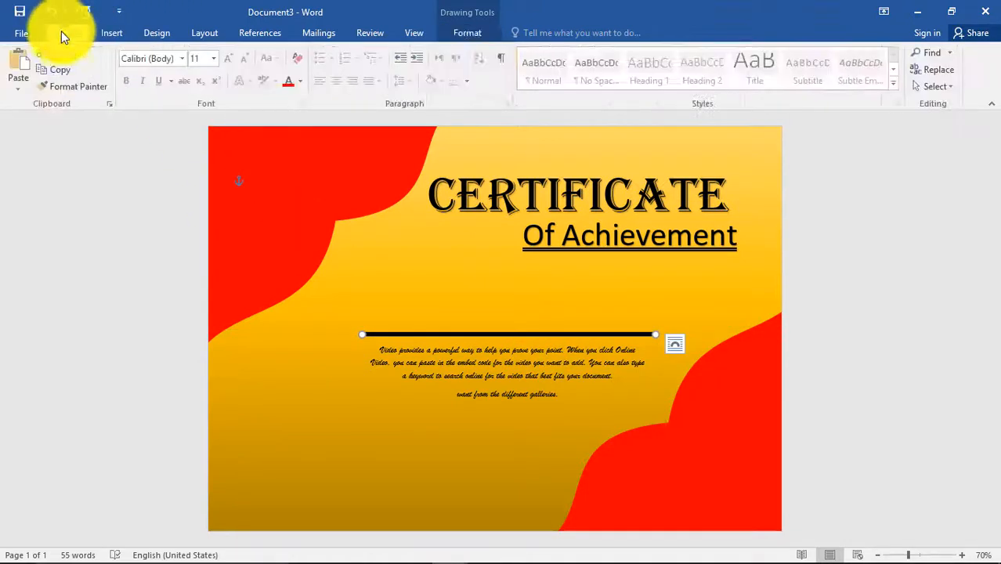
pyautogui.click(112, 33)
pyautogui.click(752, 69)
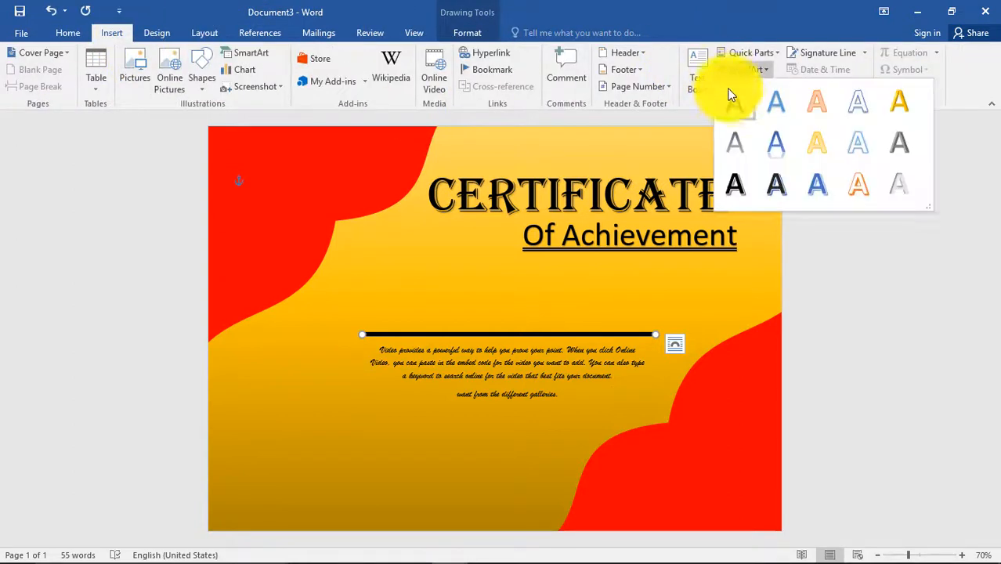
pyautogui.click(729, 94)
pyautogui.moveTo(500, 346); pyautogui.dragTo(422, 302)
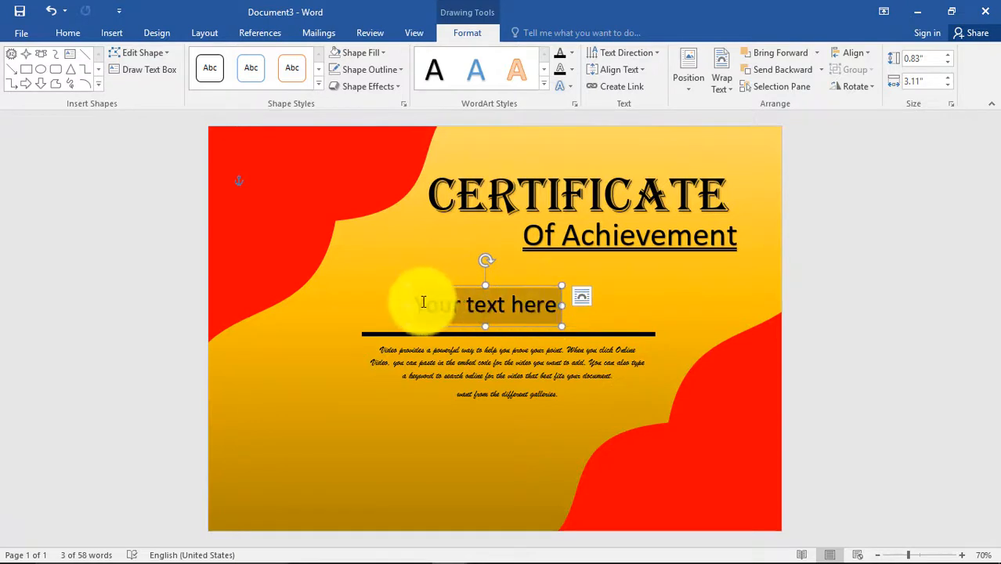
pyautogui.write('Name Surname')
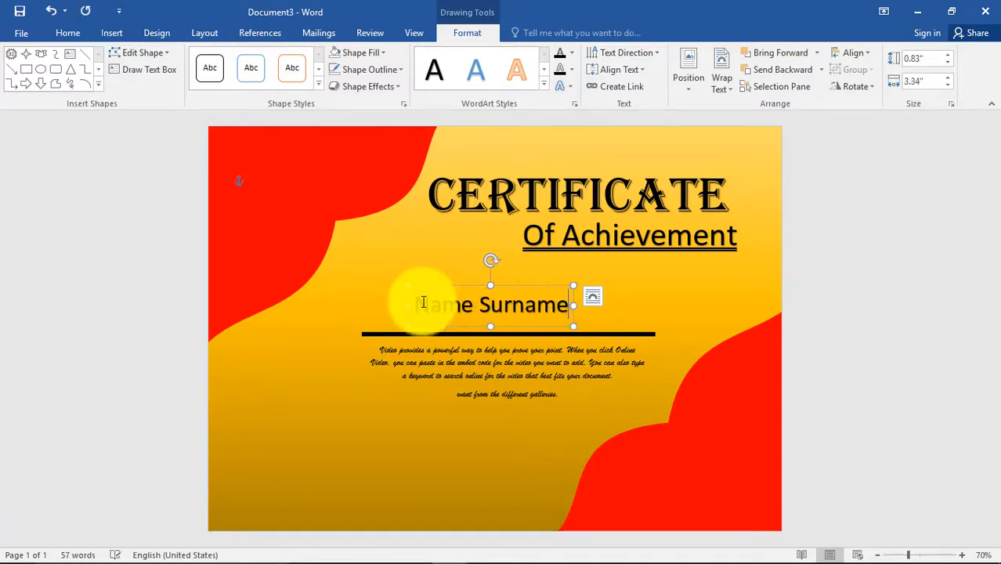
# Step: Format the "Name Surname" WordArt in Brush Script MT at 80 pt and reposition it centred above the thick line
pyautogui.click(524, 286)
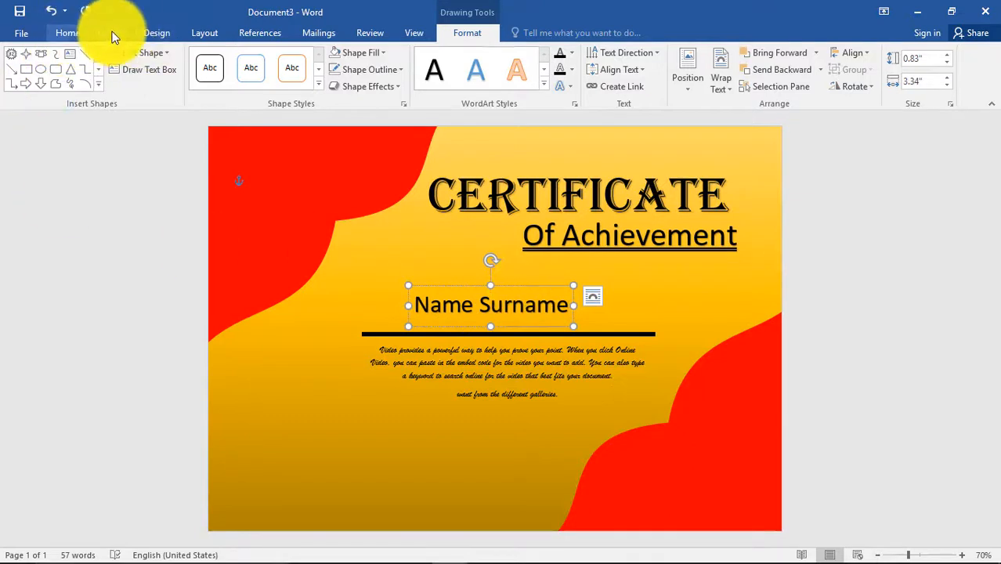
pyautogui.click(111, 33)
pyautogui.click(75, 34)
pyautogui.click(182, 59)
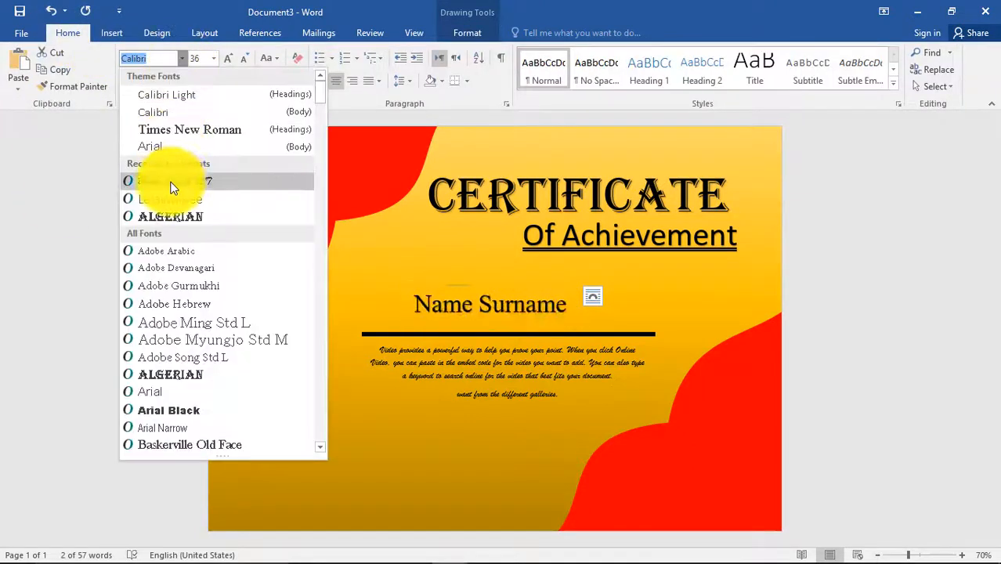
pyautogui.click(177, 181)
pyautogui.hotkey('ctrl', 'shift', '.')
pyautogui.hotkey('ctrl', 'shift', '.')
pyautogui.hotkey('ctrl', 'shift', '.')
pyautogui.hotkey('ctrl', 'shift', '.')
pyautogui.hotkey('ctrl', 'shift', '.')
pyautogui.hotkey('ctrl', 'shift', '.')
pyautogui.hotkey('ctrl', 'shift', '.')
pyautogui.hotkey('ctrl', 'shift', '.')
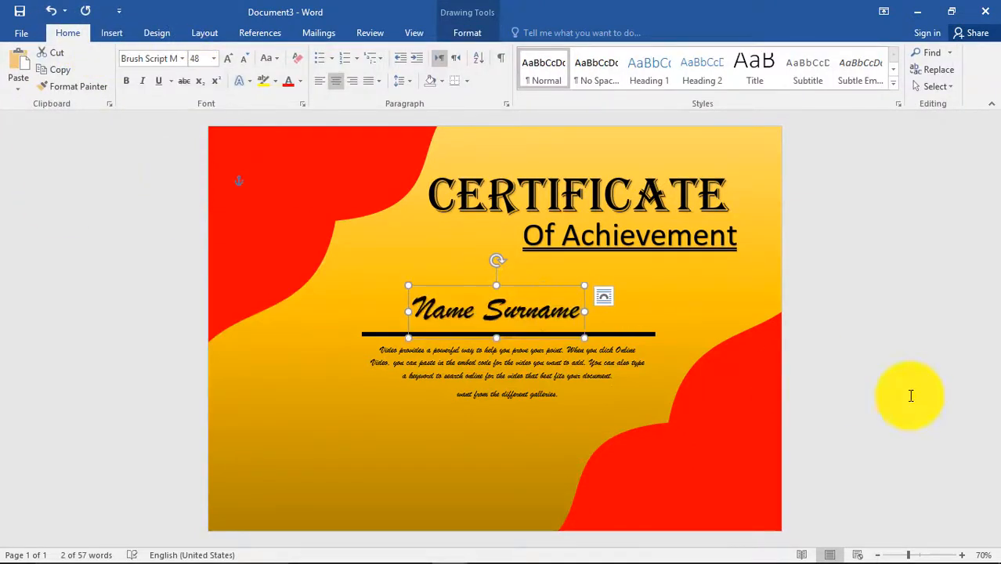
pyautogui.moveTo(592, 290); pyautogui.dragTo(554, 267)
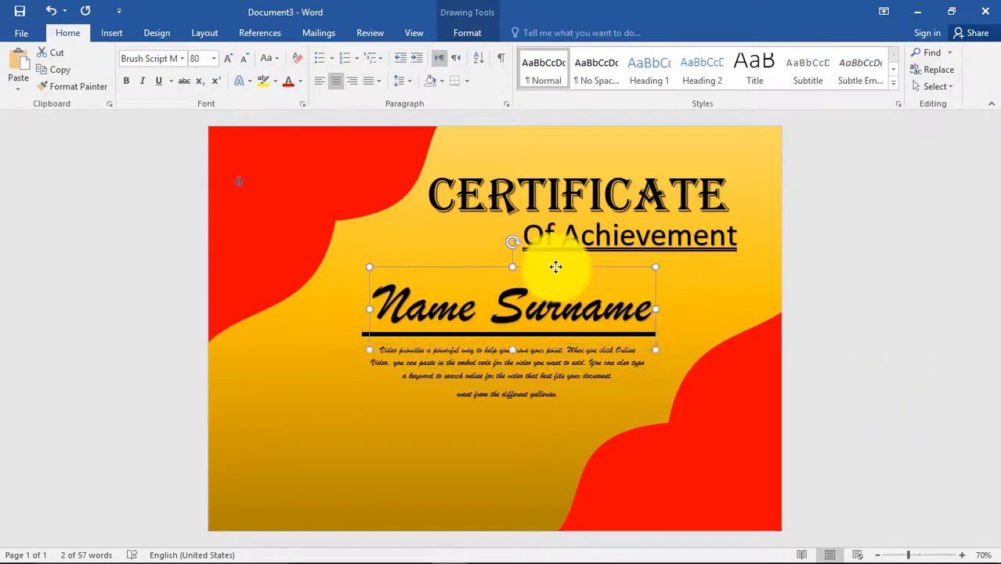
pyautogui.click(972, 369)
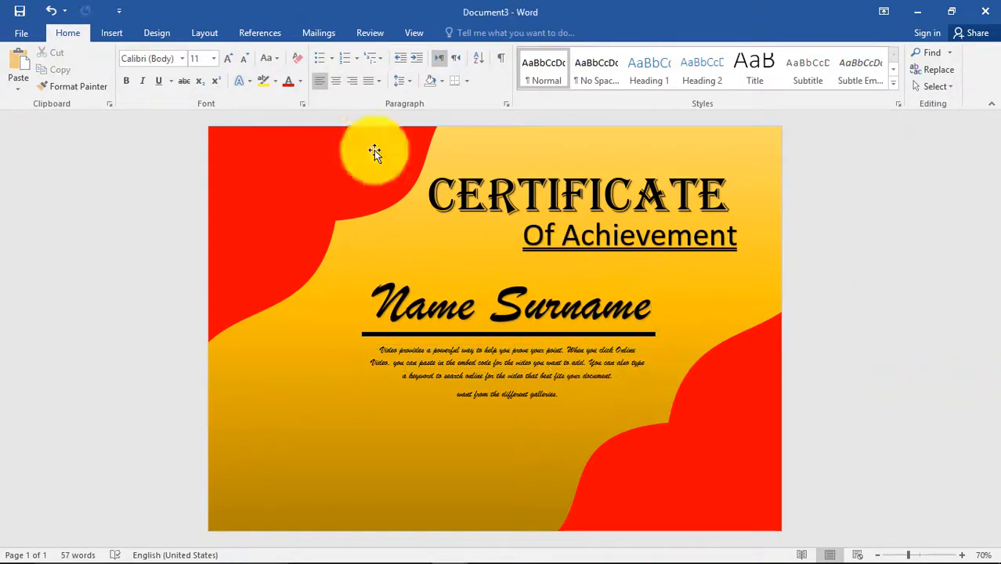
# Step: Draw a horizontal line about 2.34" long in the lower-left area of the certificate
pyautogui.click(112, 34)
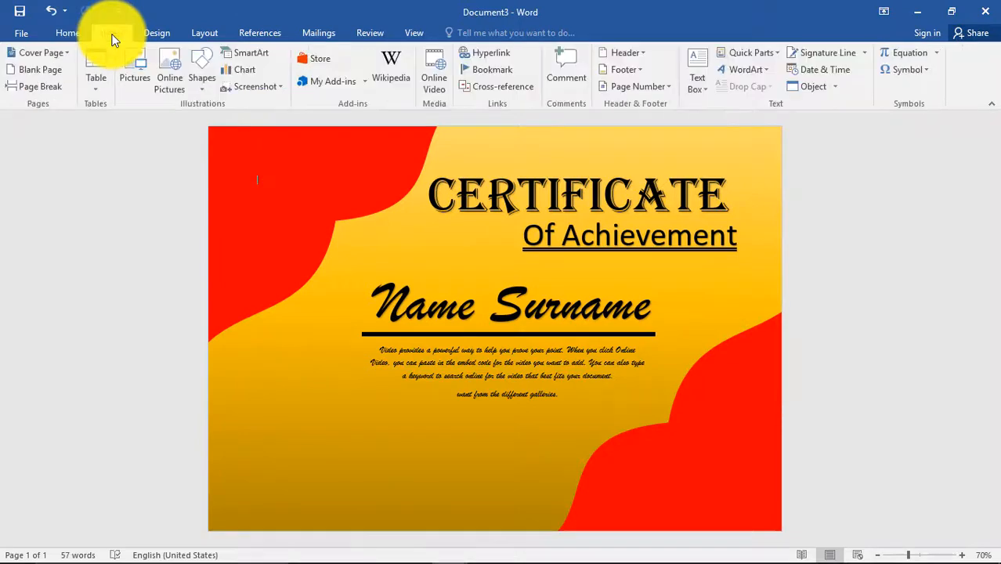
pyautogui.click(165, 34)
pyautogui.click(112, 34)
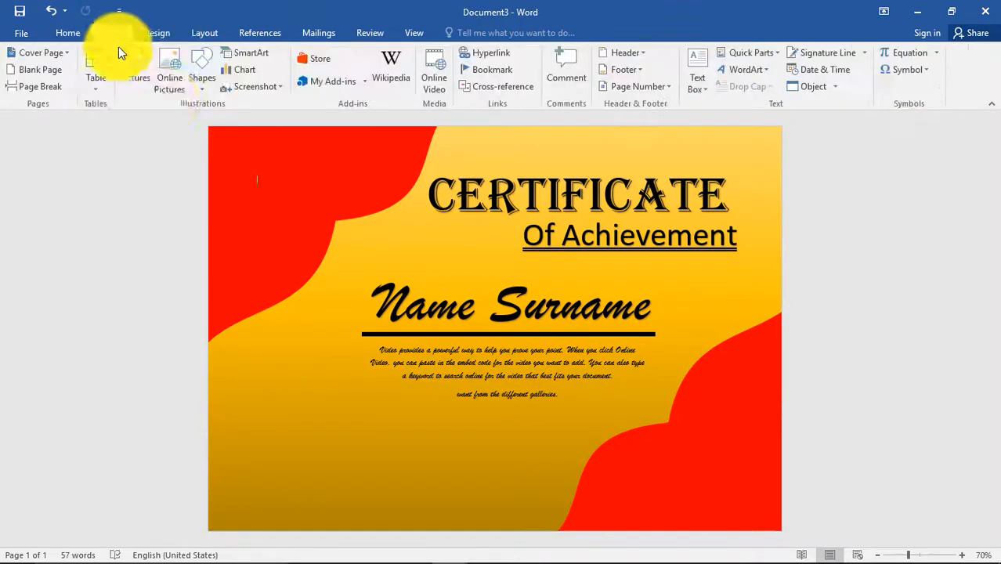
pyautogui.click(198, 88)
pyautogui.click(269, 122)
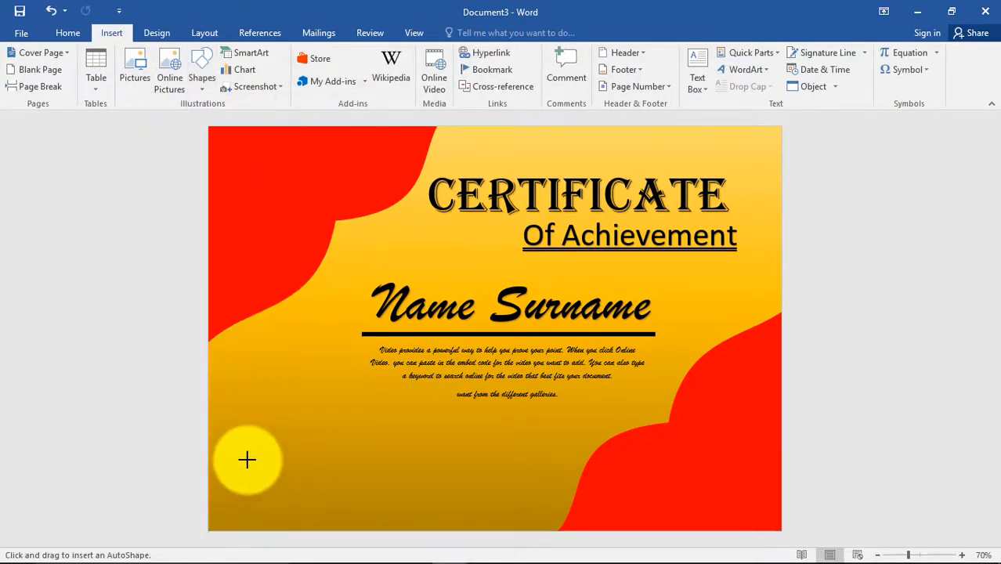
pyautogui.moveTo(246, 460); pyautogui.dragTo(362, 460)
# Step: Make the short lower line black and 4½ pt thick
pyautogui.click(395, 70)
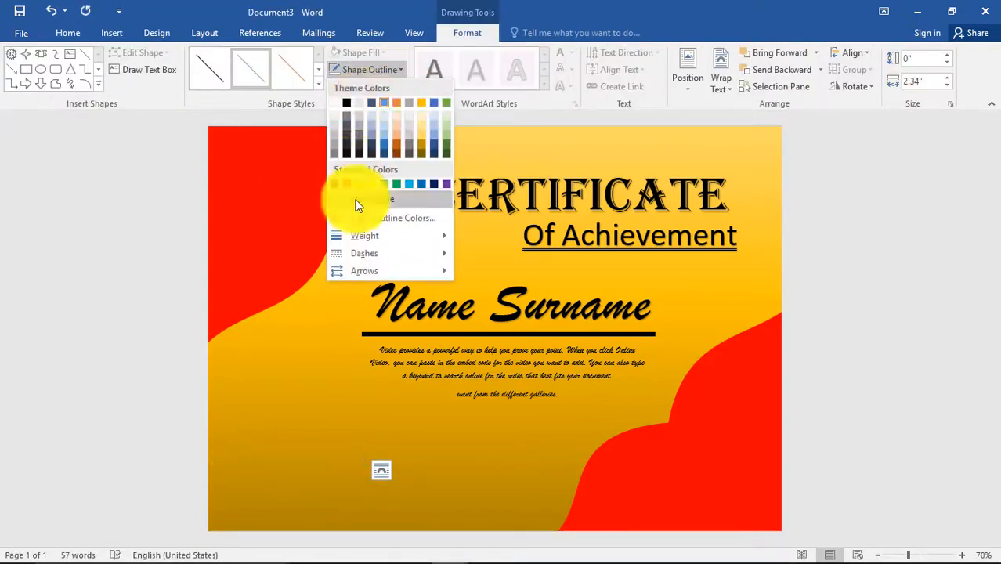
pyautogui.click(358, 76)
pyautogui.moveTo(358, 238)
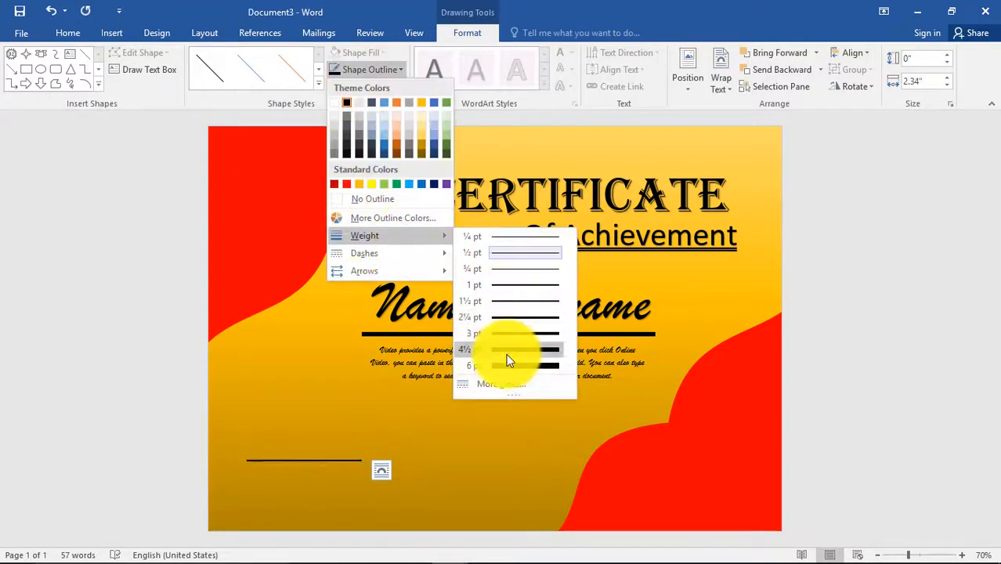
pyautogui.click(507, 360)
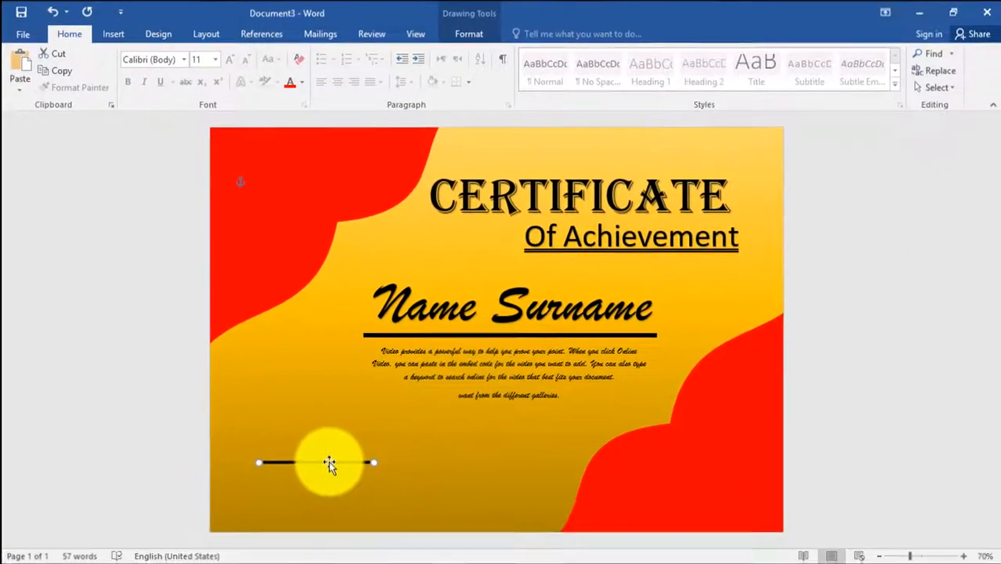
# Step: Copy the short line to the right side of the certificate's lower gold area and delete the surplus copy
pyautogui.moveTo(331, 467); pyautogui.dragTo(506, 464)
pyautogui.click(503, 470)
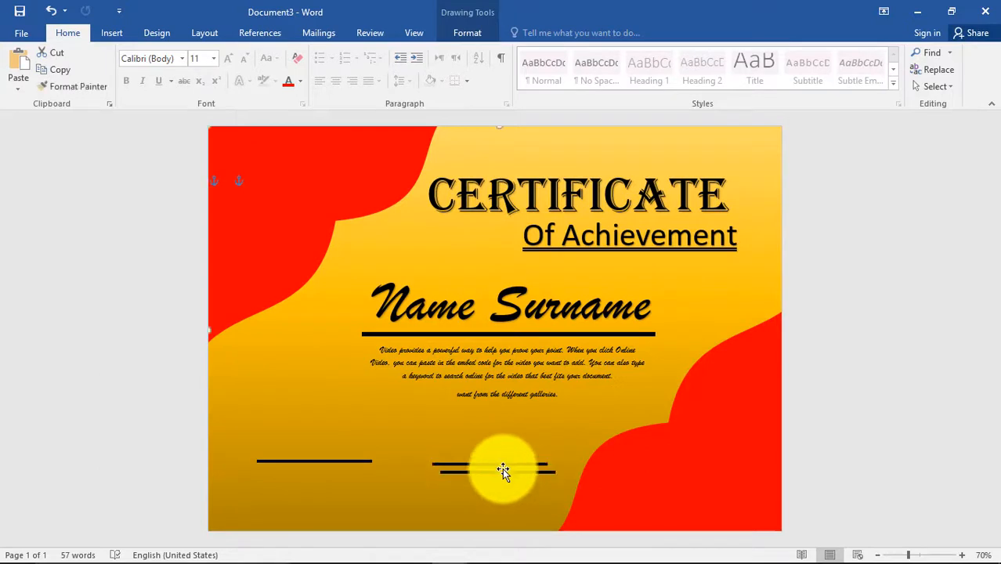
pyautogui.press('Delete')
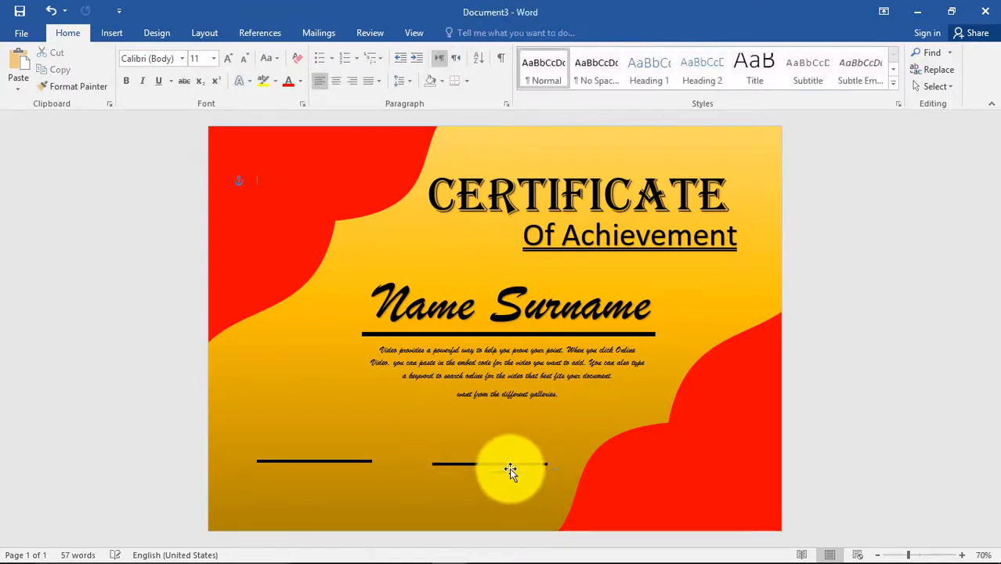
# Step: Insert black WordArt reading "Date", place it under the left short line and put a copy under the right one
pyautogui.click(117, 33)
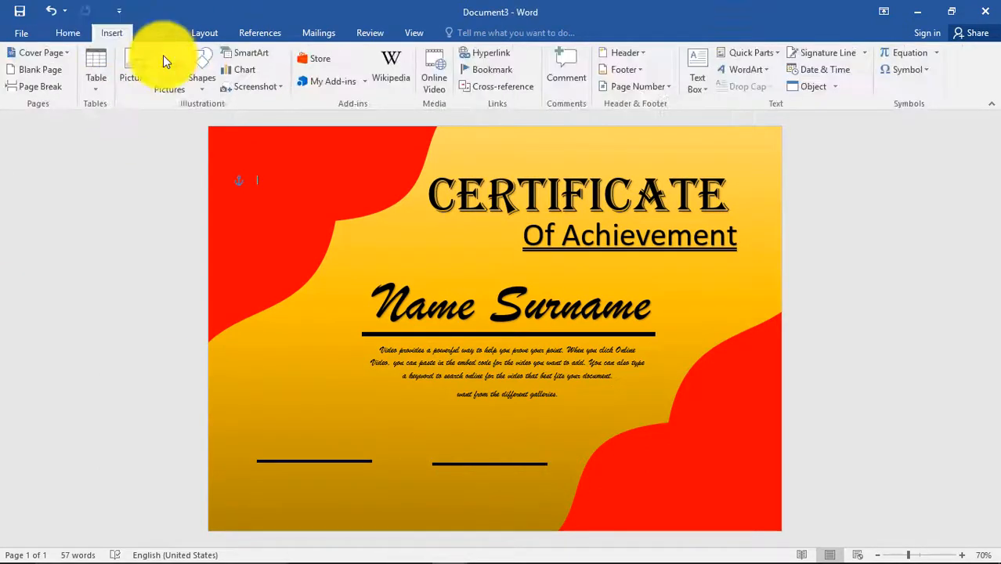
pyautogui.click(741, 69)
pyautogui.click(530, 257)
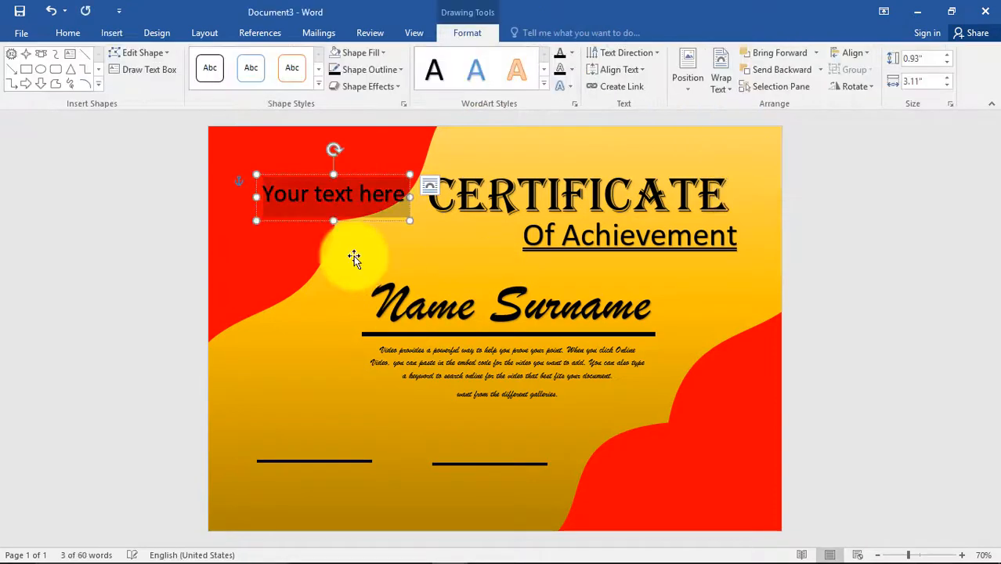
pyautogui.write('Date')
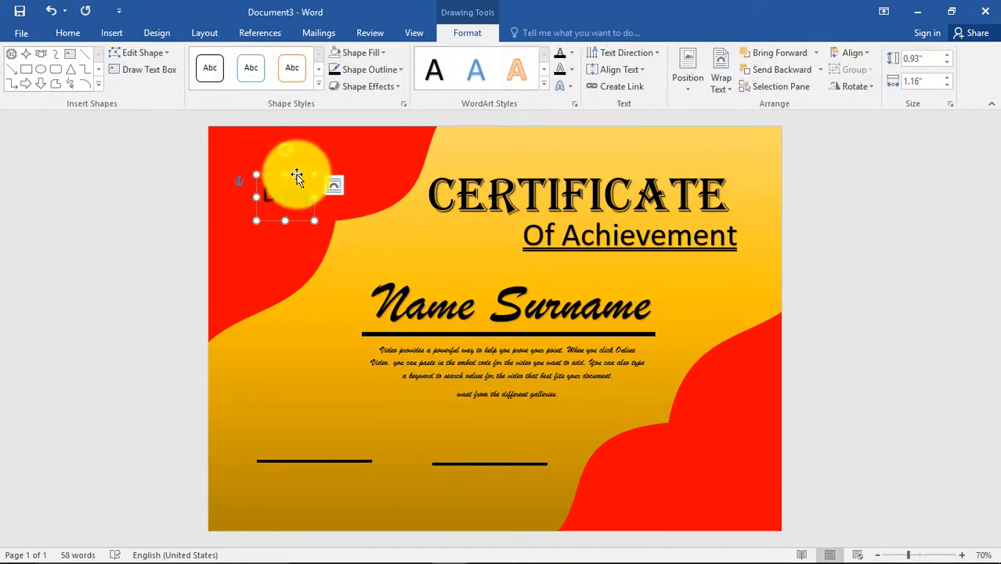
pyautogui.moveTo(296, 176)
pyautogui.mouseDown()
pyautogui.moveTo(309, 416)
pyautogui.moveTo(300, 469)
pyautogui.moveTo(470, 460)
pyautogui.mouseUp()
# Step: Change the right "Date" copy to "Signature" and centre it under the right short line
pyautogui.moveTo(505, 487); pyautogui.dragTo(452, 484)
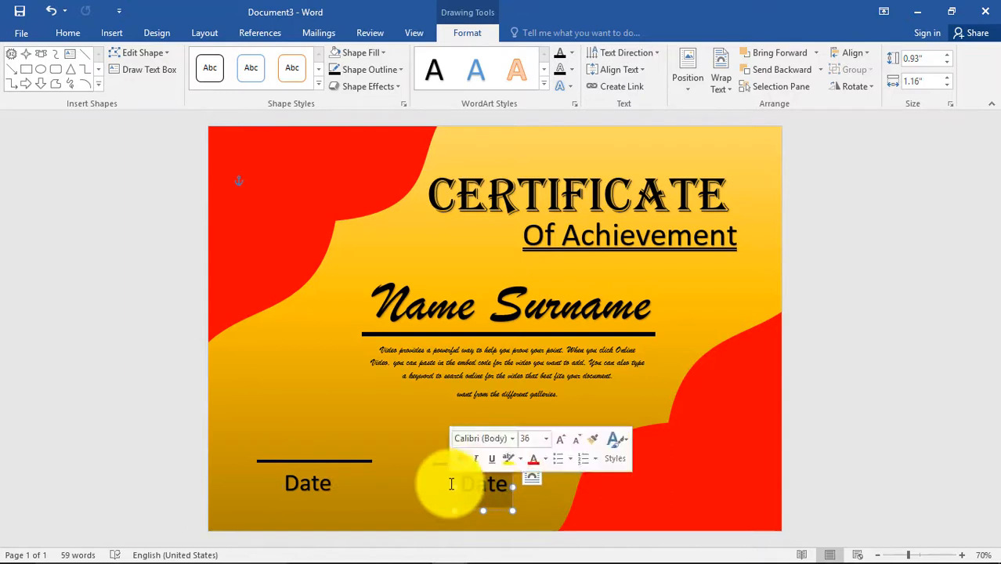
pyautogui.press('BackSpace')
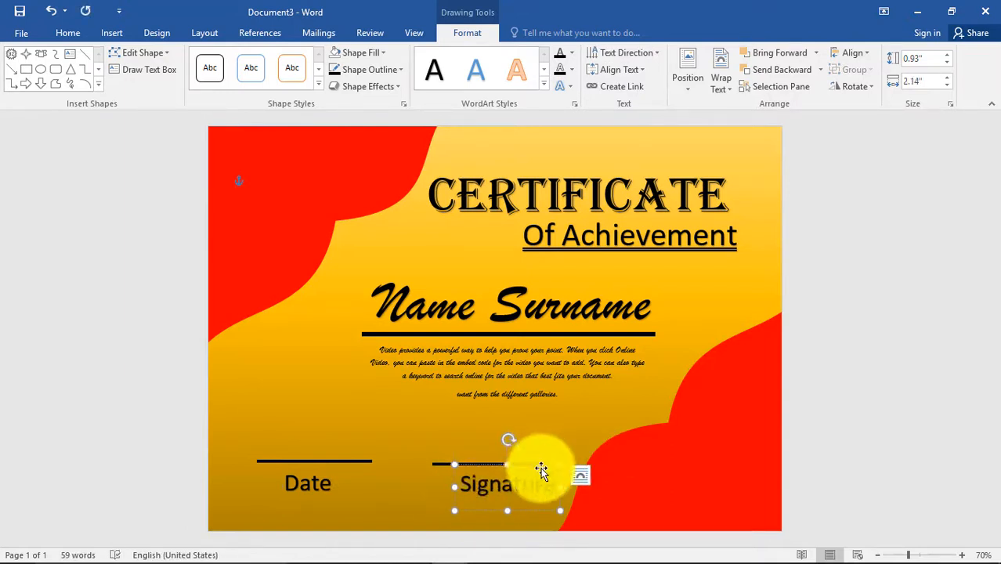
pyautogui.moveTo(540, 466); pyautogui.dragTo(522, 464)
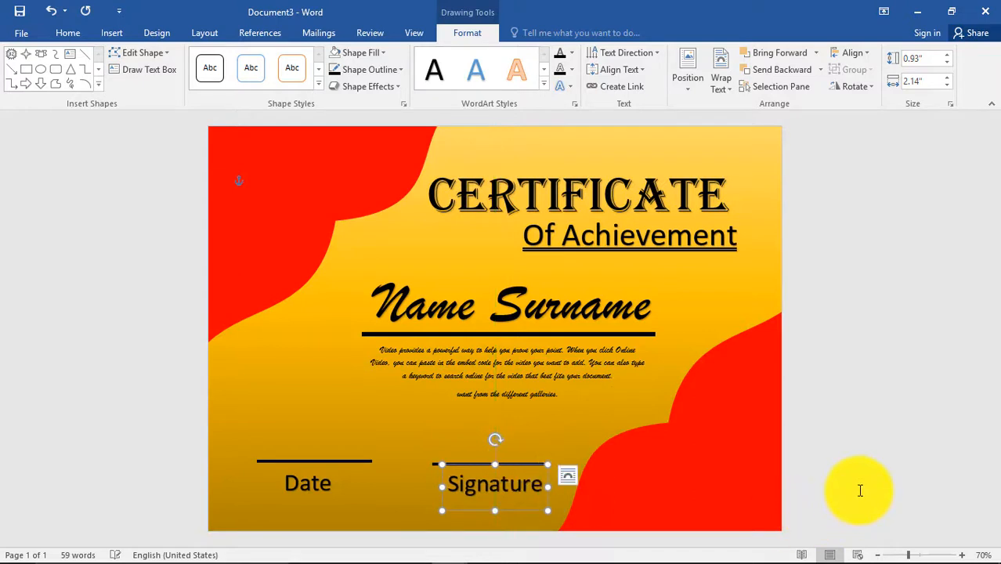
pyautogui.click(860, 487)
pyautogui.click(492, 469)
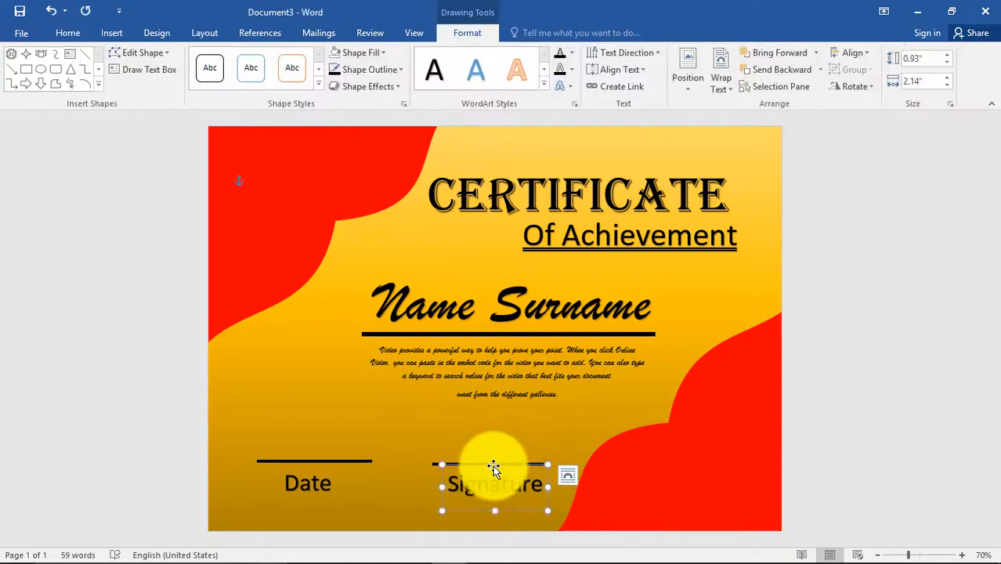
pyautogui.click(436, 468)
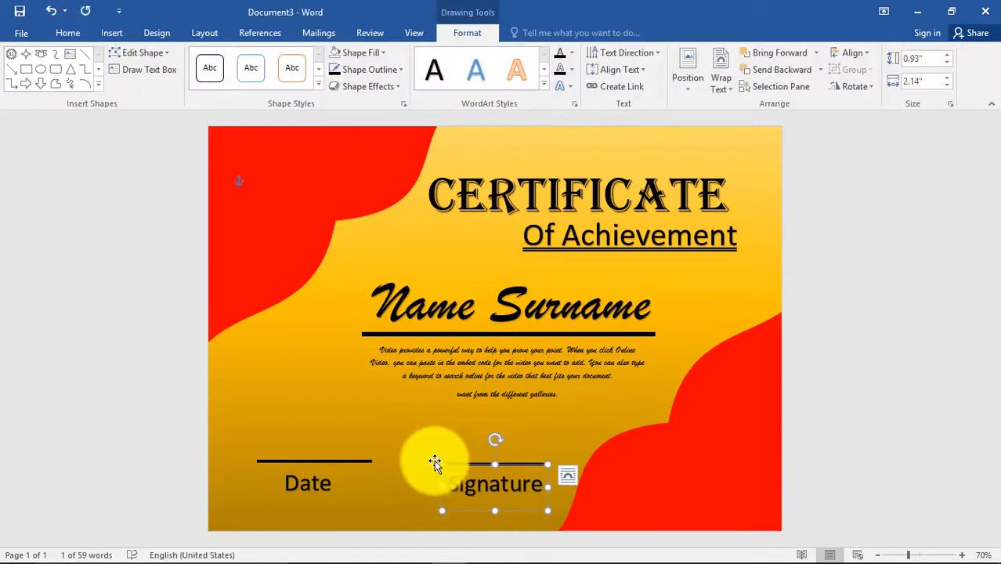
# Step: Move the short line above "Signature" up until it is level with the line above "Date"
pyautogui.click(430, 463)
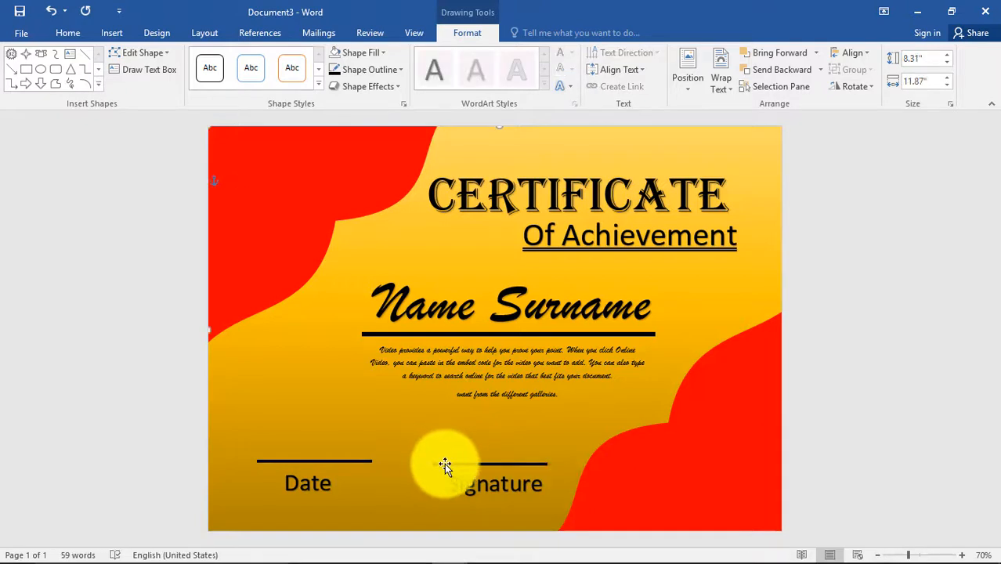
pyautogui.click(445, 464)
pyautogui.press('Up')
pyautogui.press('Up')
pyautogui.press('Up')
pyautogui.press('Up')
pyautogui.press('Up')
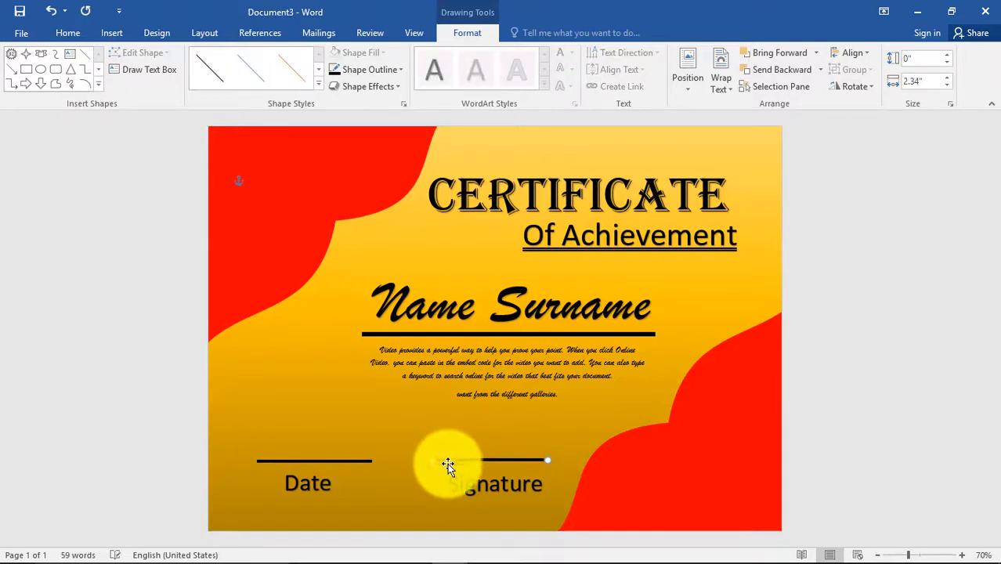
pyautogui.click(813, 456)
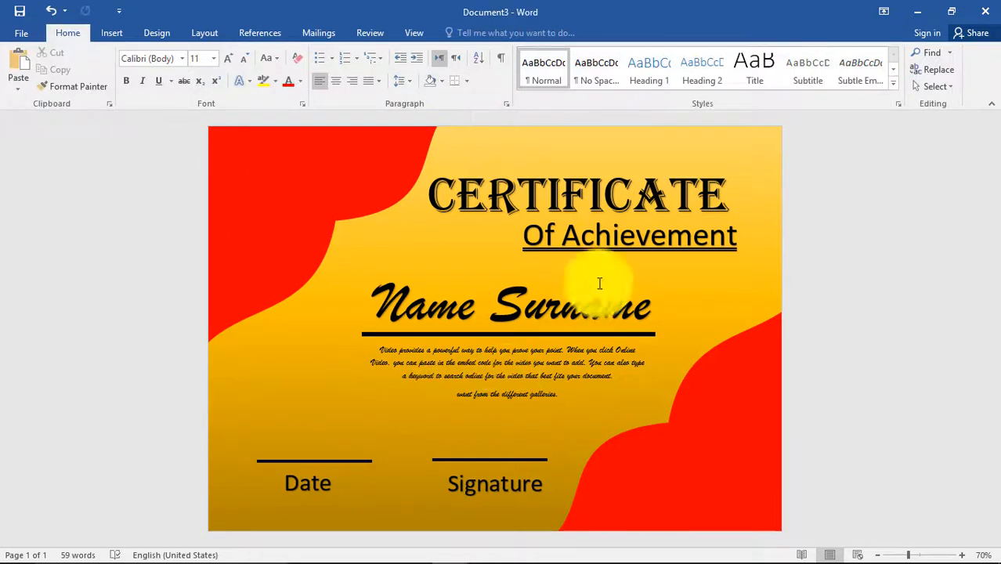
# Step: Draw an unfilled rectangle about 11.03" wide and 7.58" high just inside the certificate's edges
pyautogui.click(112, 32)
pyautogui.click(201, 77)
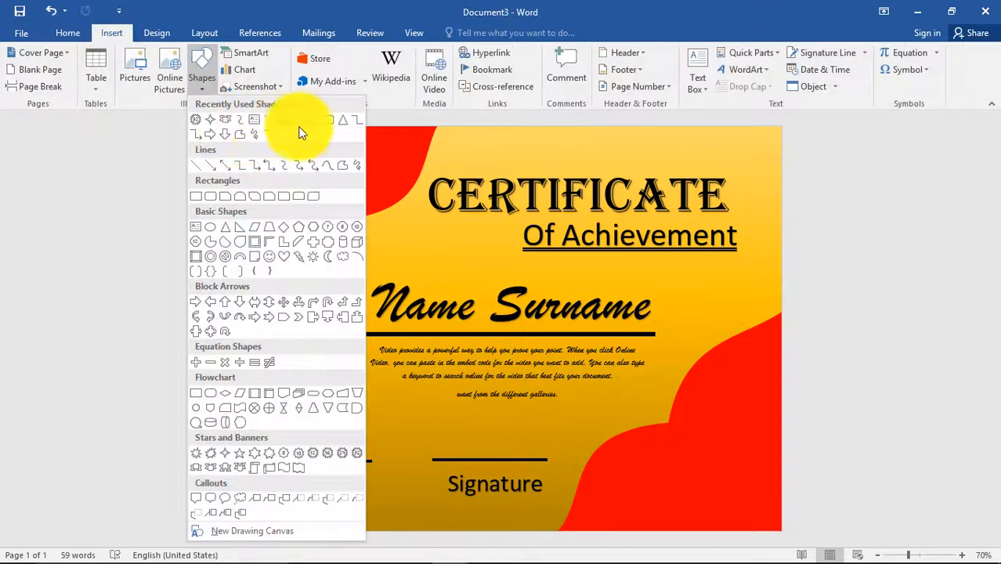
pyautogui.click(301, 133)
pyautogui.moveTo(228, 142)
pyautogui.mouseDown()
pyautogui.moveTo(440, 325)
pyautogui.moveTo(661, 470)
pyautogui.moveTo(770, 515)
pyautogui.mouseUp()
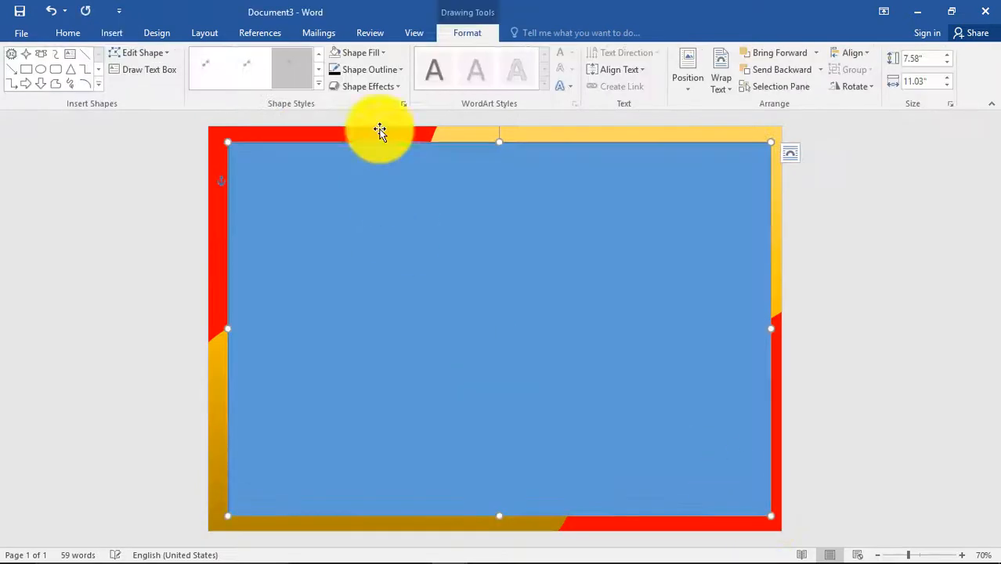
pyautogui.click(357, 54)
pyautogui.click(357, 180)
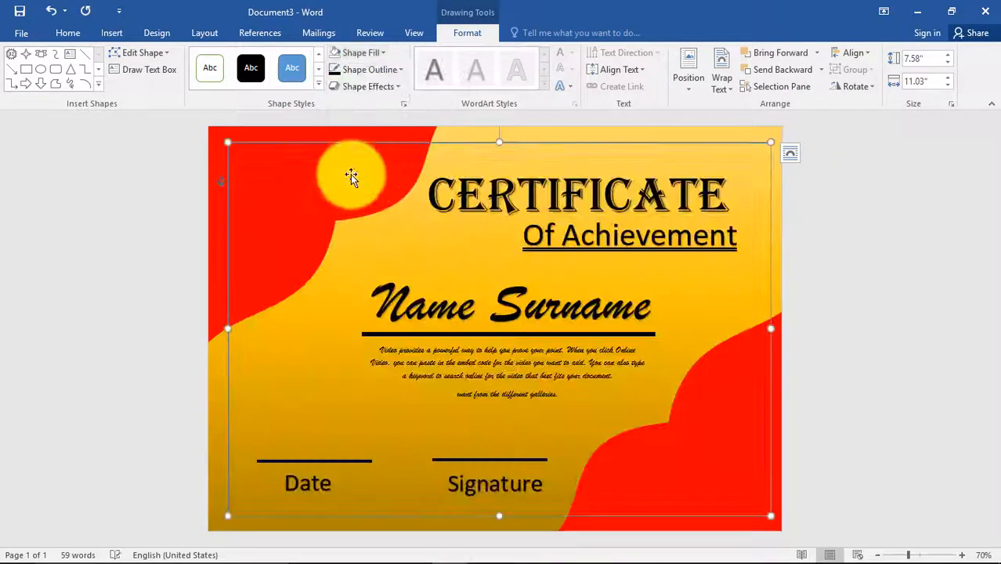
# Step: Shift the rectangle slightly left to centre it on the certificate and give it a thicker black outline
pyautogui.press('Left')
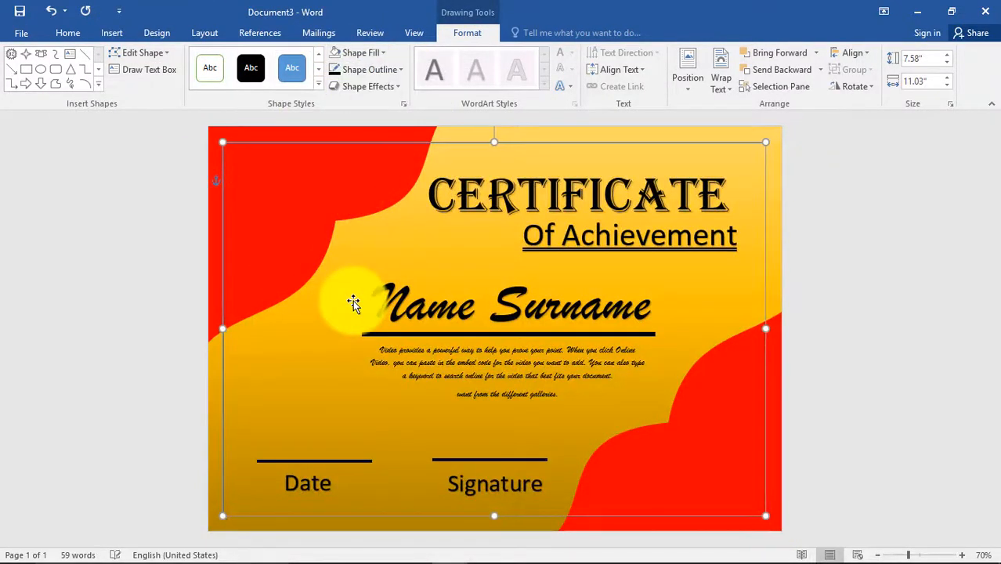
pyautogui.click(349, 69)
pyautogui.moveTo(397, 233)
pyautogui.click(510, 315)
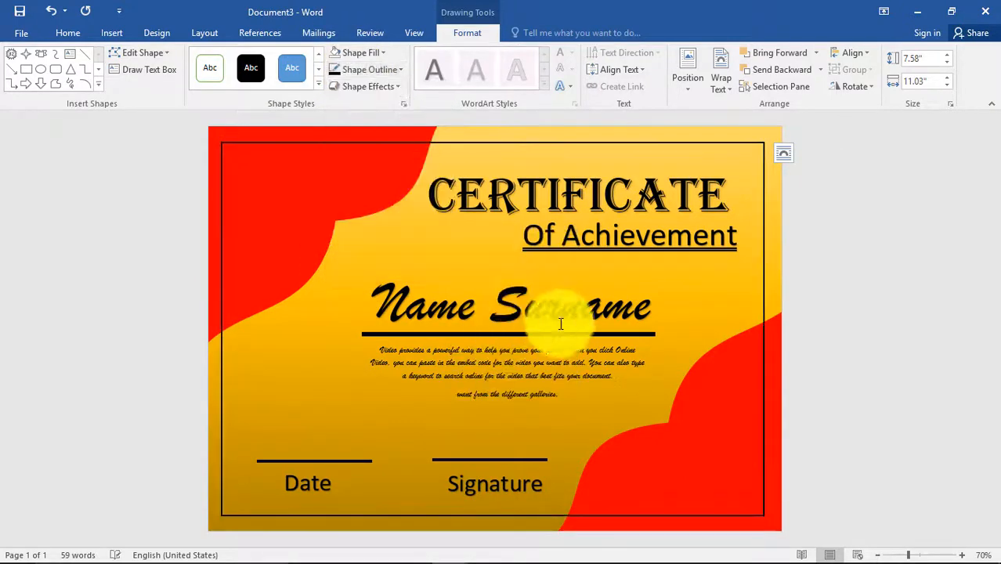
pyautogui.click(786, 366)
# Step: Insert the red and gold ribbon badge picture from the Desktop folder and set its text wrapping to In Front of Text
pyautogui.click(112, 32)
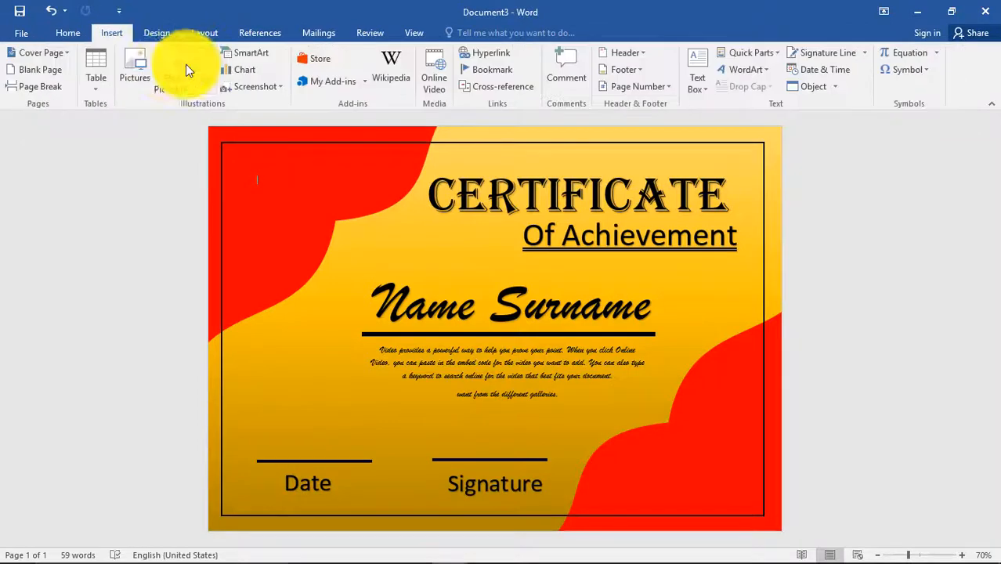
pyautogui.click(134, 72)
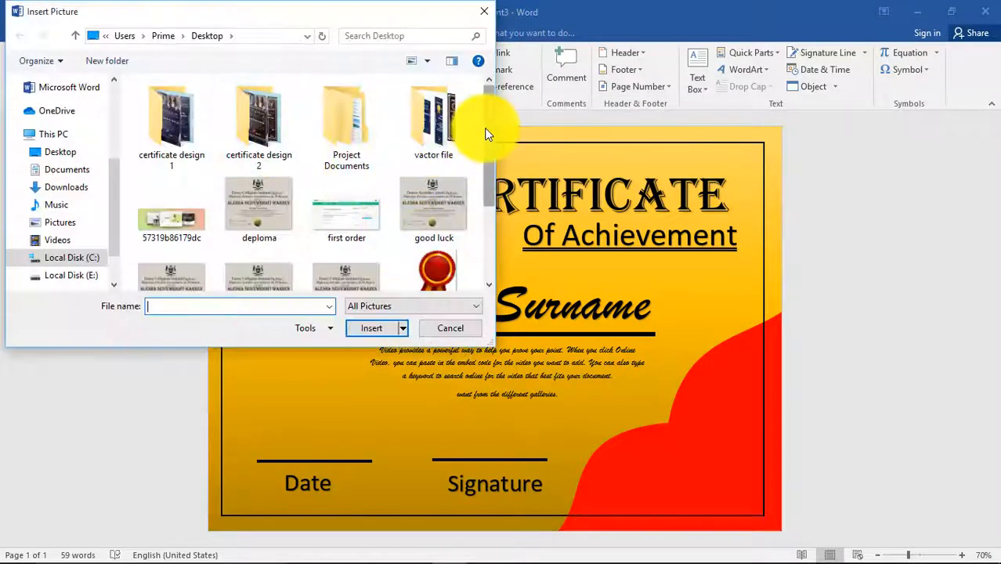
pyautogui.scroll(-3, 486, 133)
pyautogui.doubleClick(447, 152)
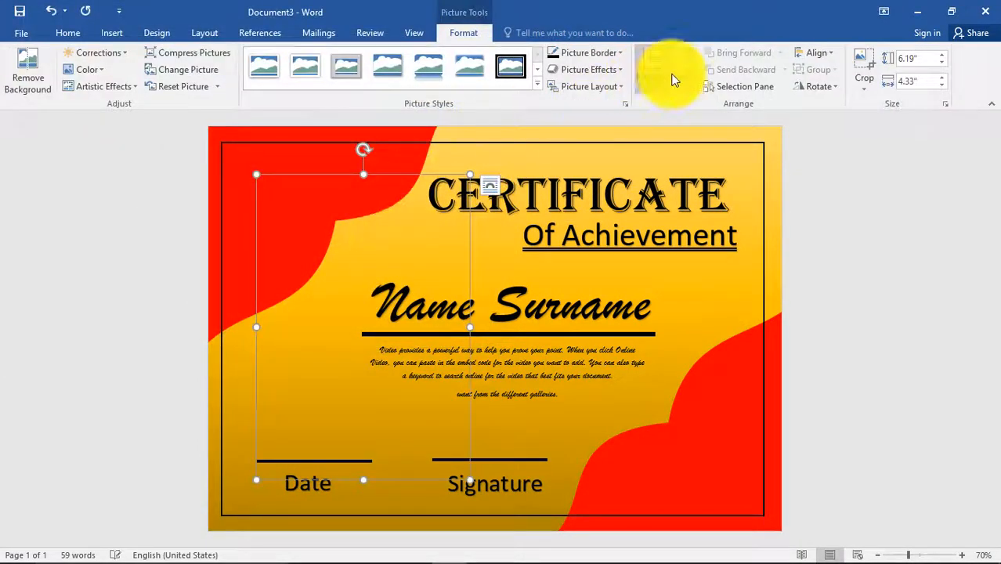
pyautogui.click(681, 75)
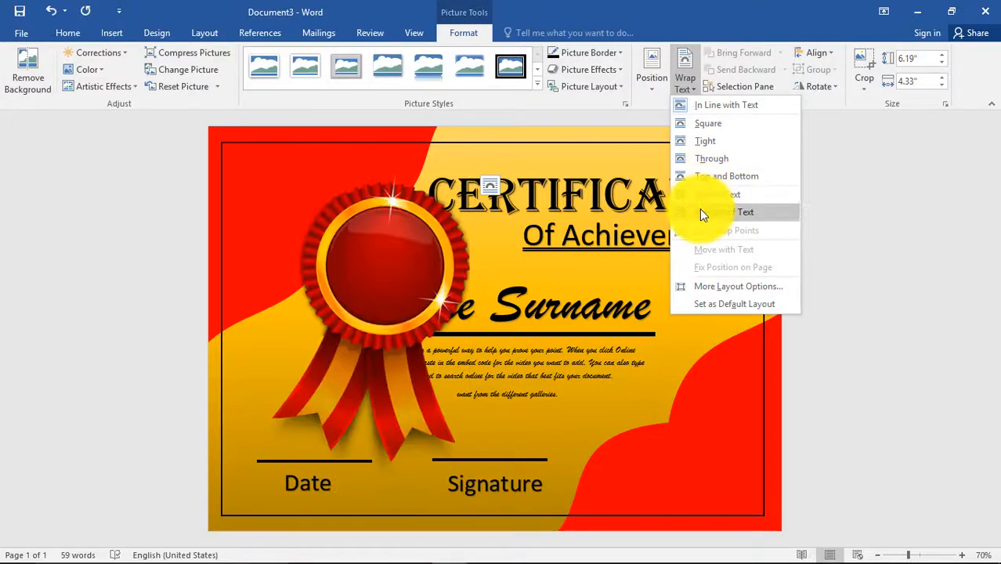
pyautogui.click(702, 212)
# Step: Shrink the ribbon badge to about 2.32" high and 1.63" wide and tilt it slightly counterclockwise
pyautogui.moveTo(469, 174); pyautogui.dragTo(347, 302)
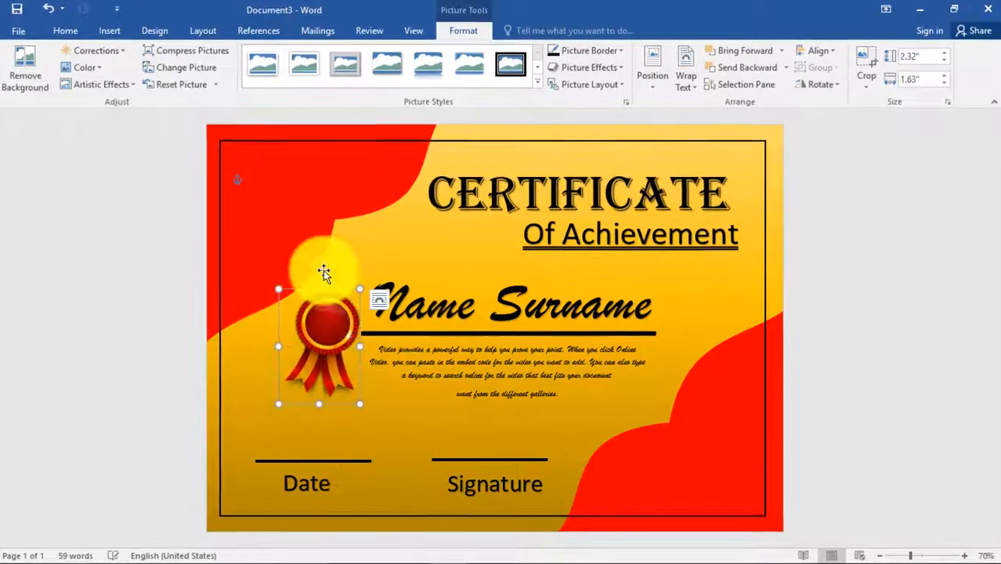
pyautogui.moveTo(320, 263)
pyautogui.mouseDown()
pyautogui.moveTo(300, 267)
pyautogui.moveTo(316, 264)
pyautogui.mouseUp()
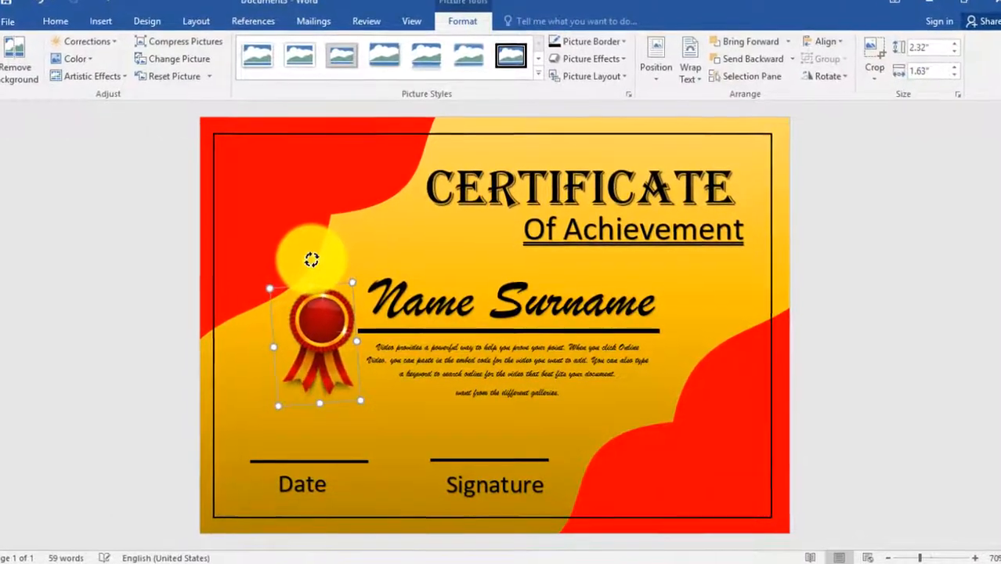